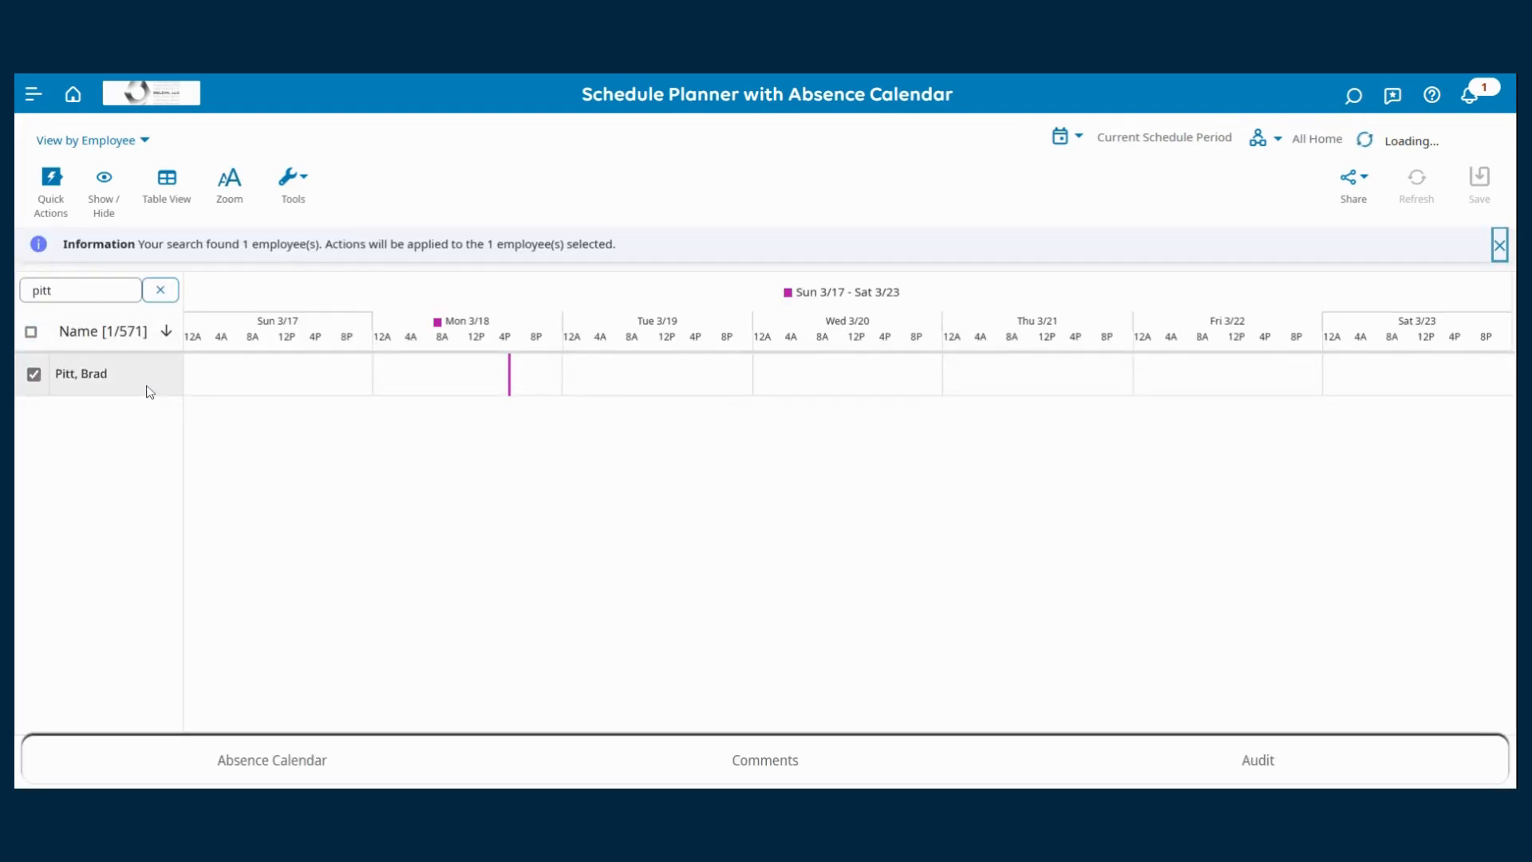
{"action": "mouse_move", "coordinate": [150, 385]}
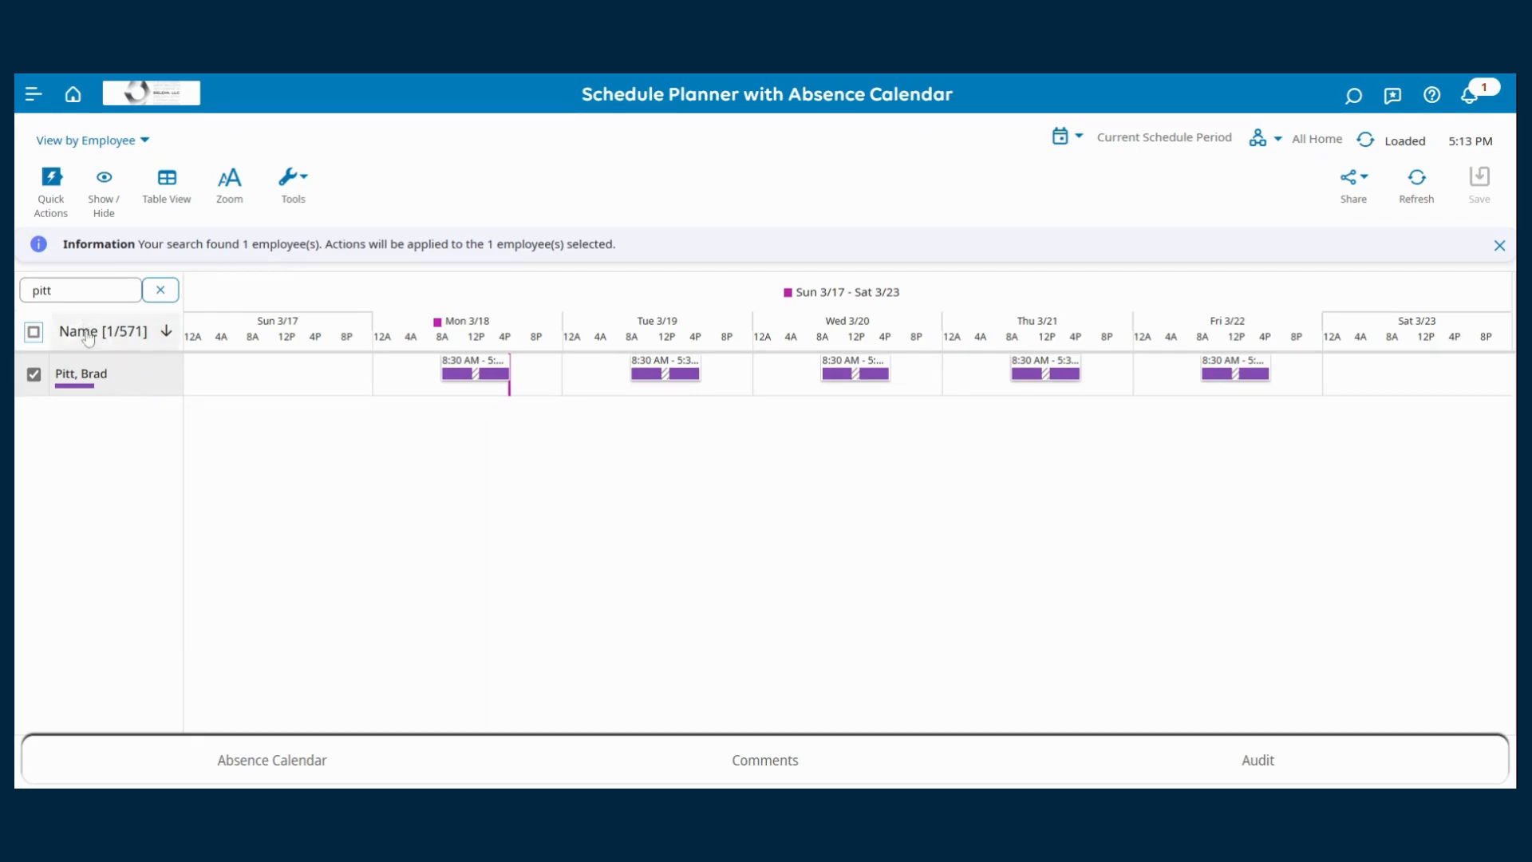
{"action": "left_click", "coordinate": [47, 290]}
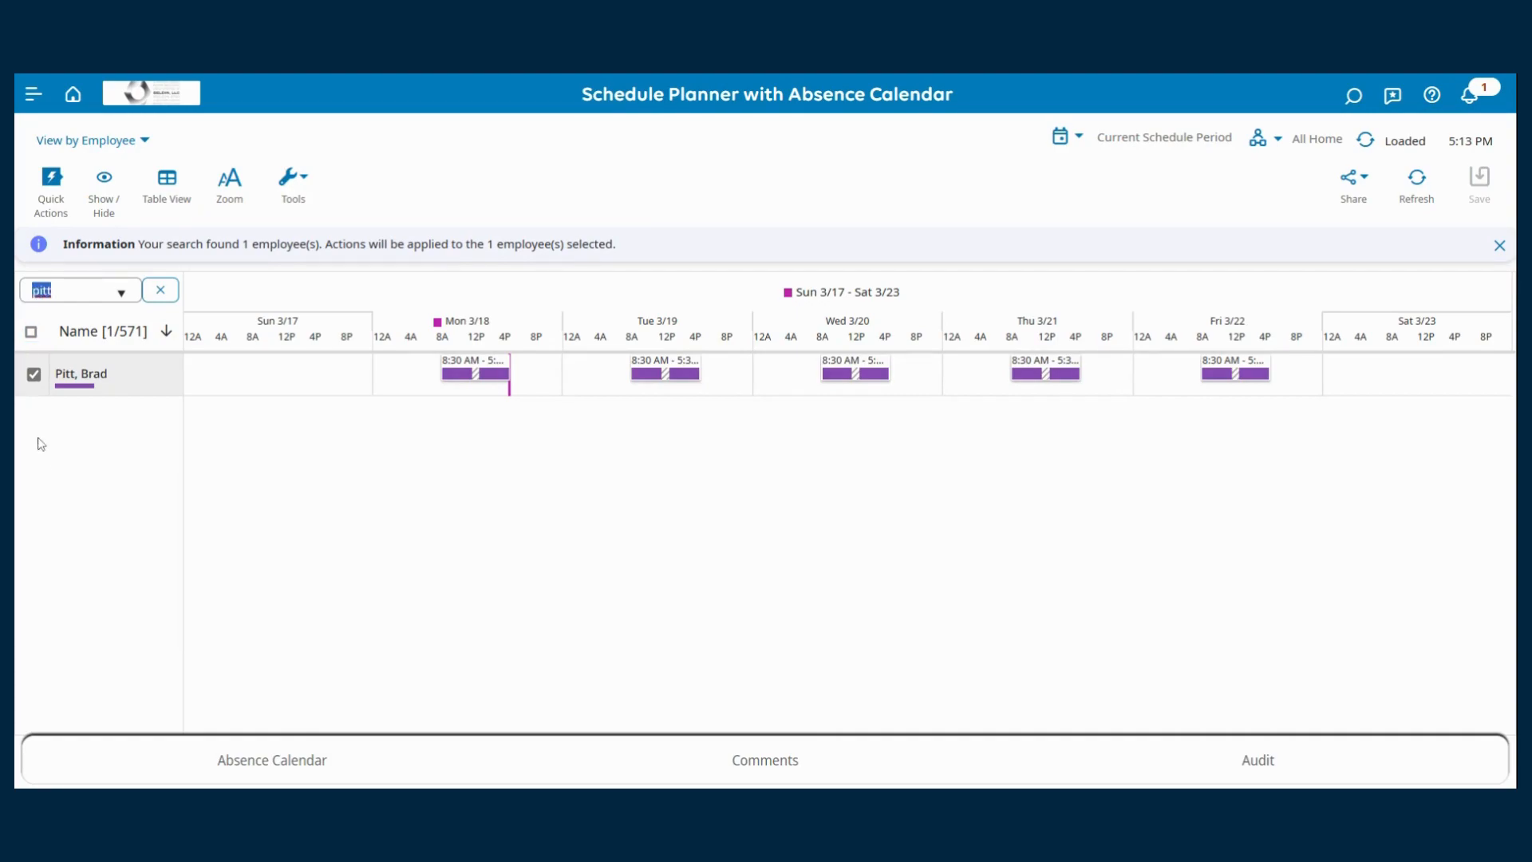
{"action": "left_click", "coordinate": [90, 479]}
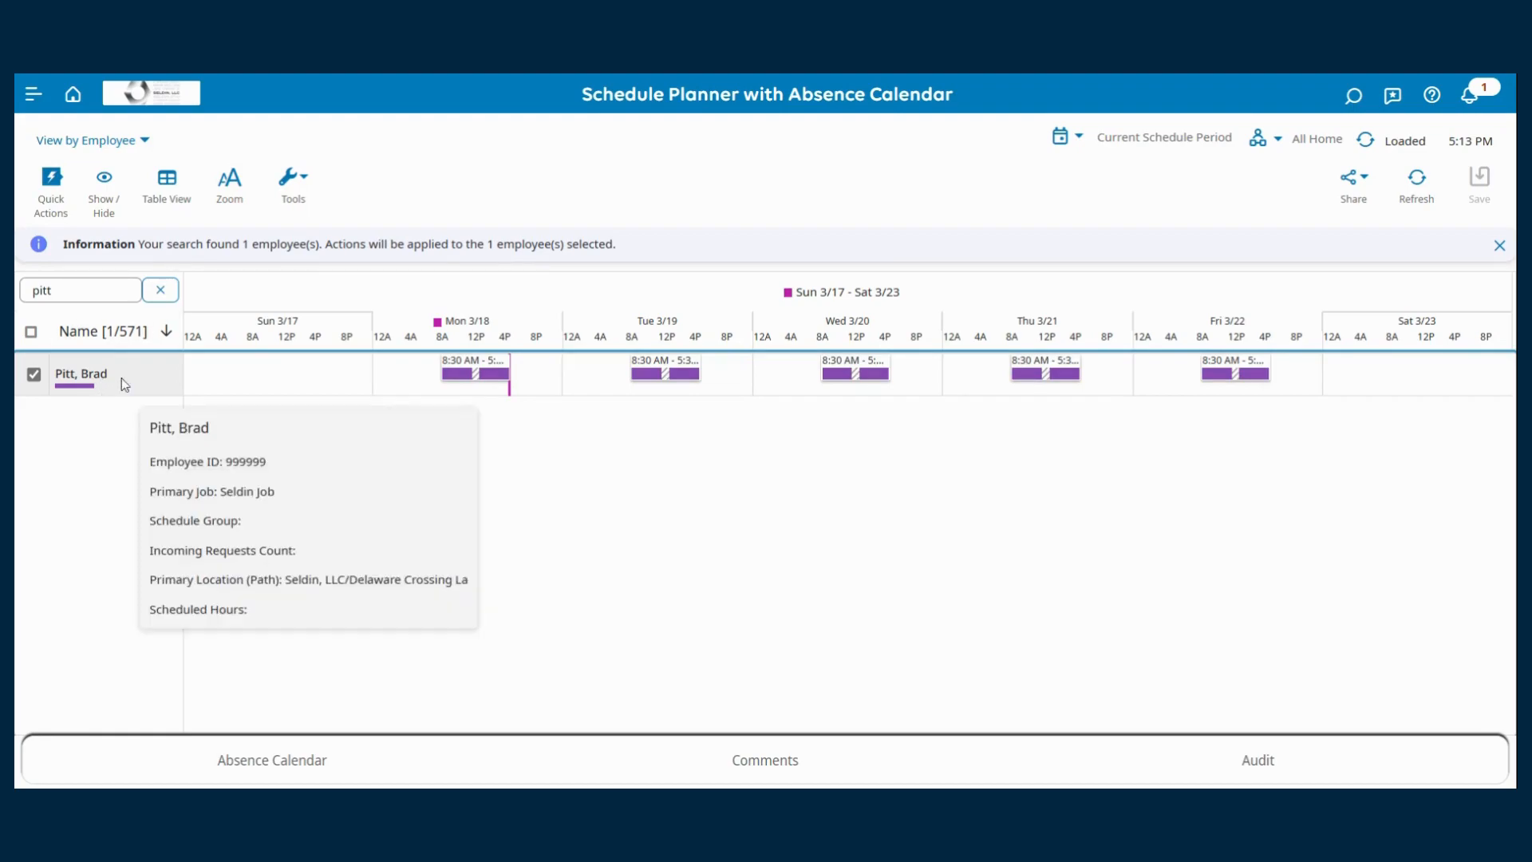
Step: Open the employee's schedule pattern and end the 8:30a-5:30p M-F pattern on the specific date 3/18/2024
{"action": "mouse_move", "coordinate": [655, 380]}
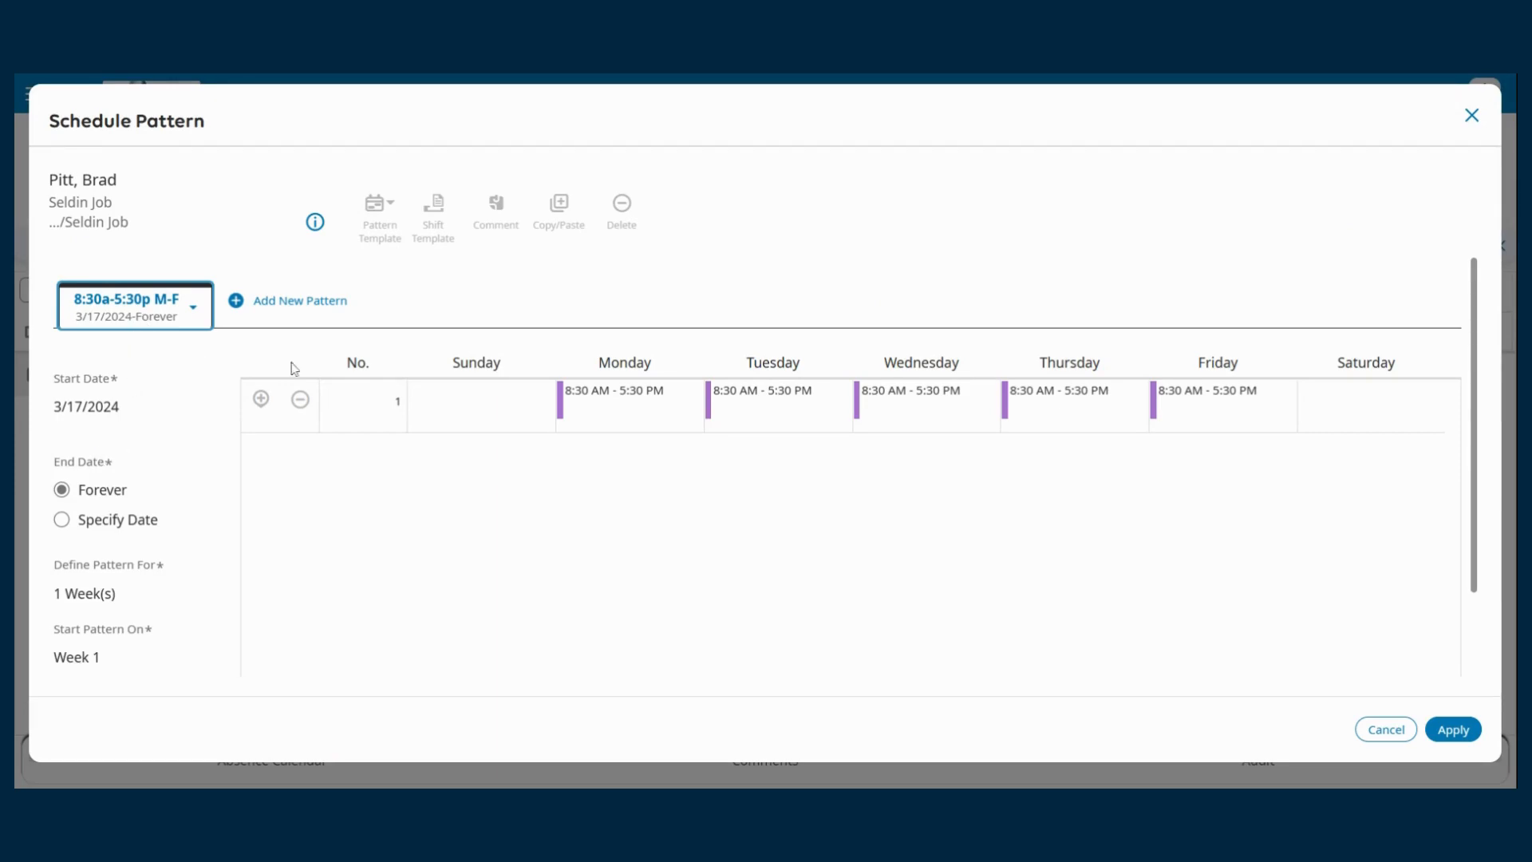
{"action": "mouse_move", "coordinate": [746, 412]}
{"action": "left_click", "coordinate": [64, 519]}
{"action": "left_click", "coordinate": [173, 553]}
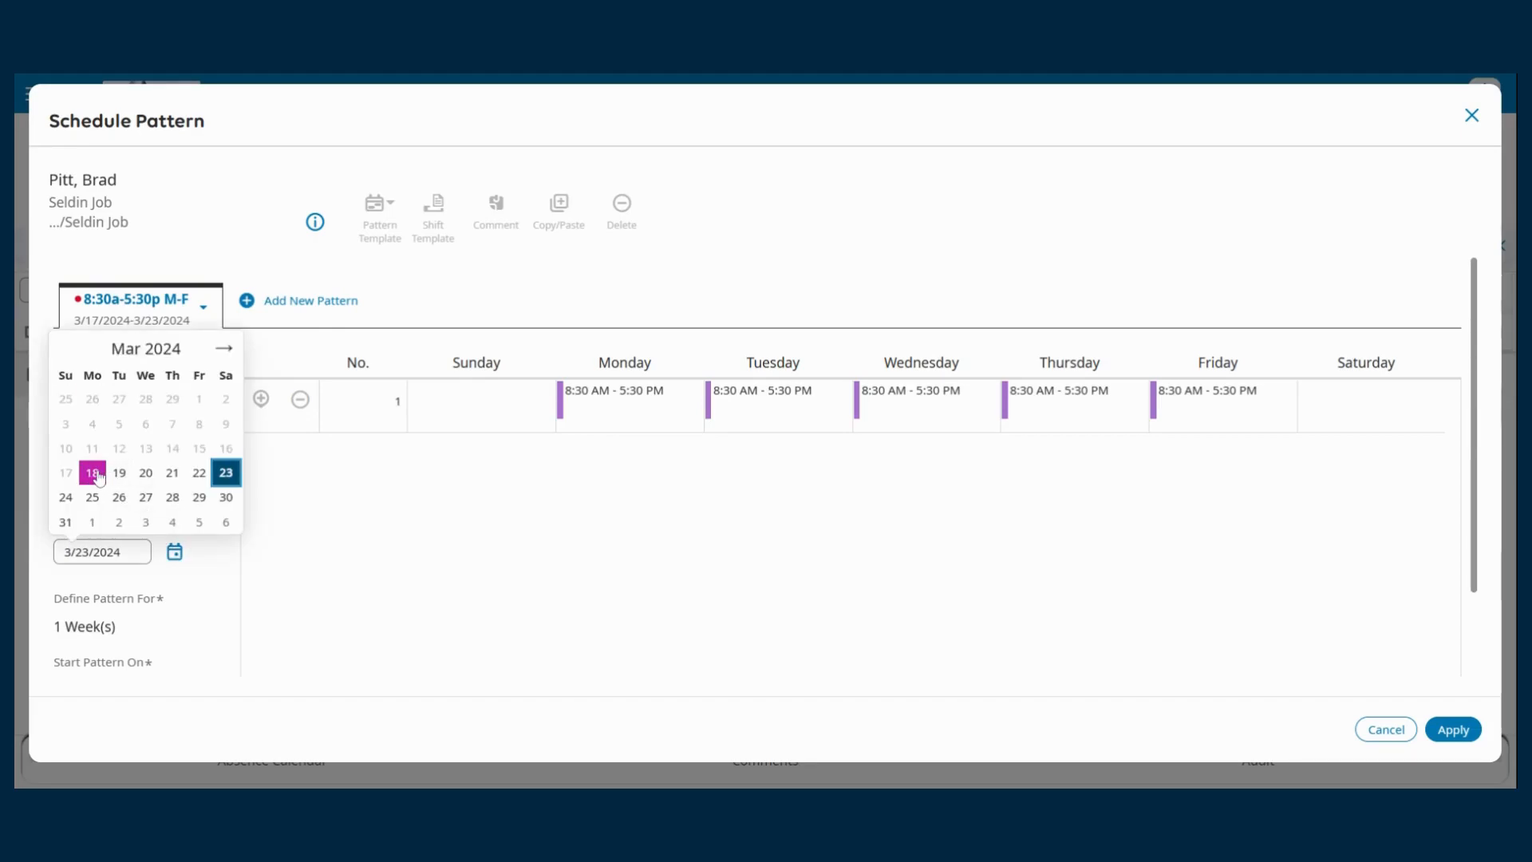
{"action": "left_click", "coordinate": [93, 473]}
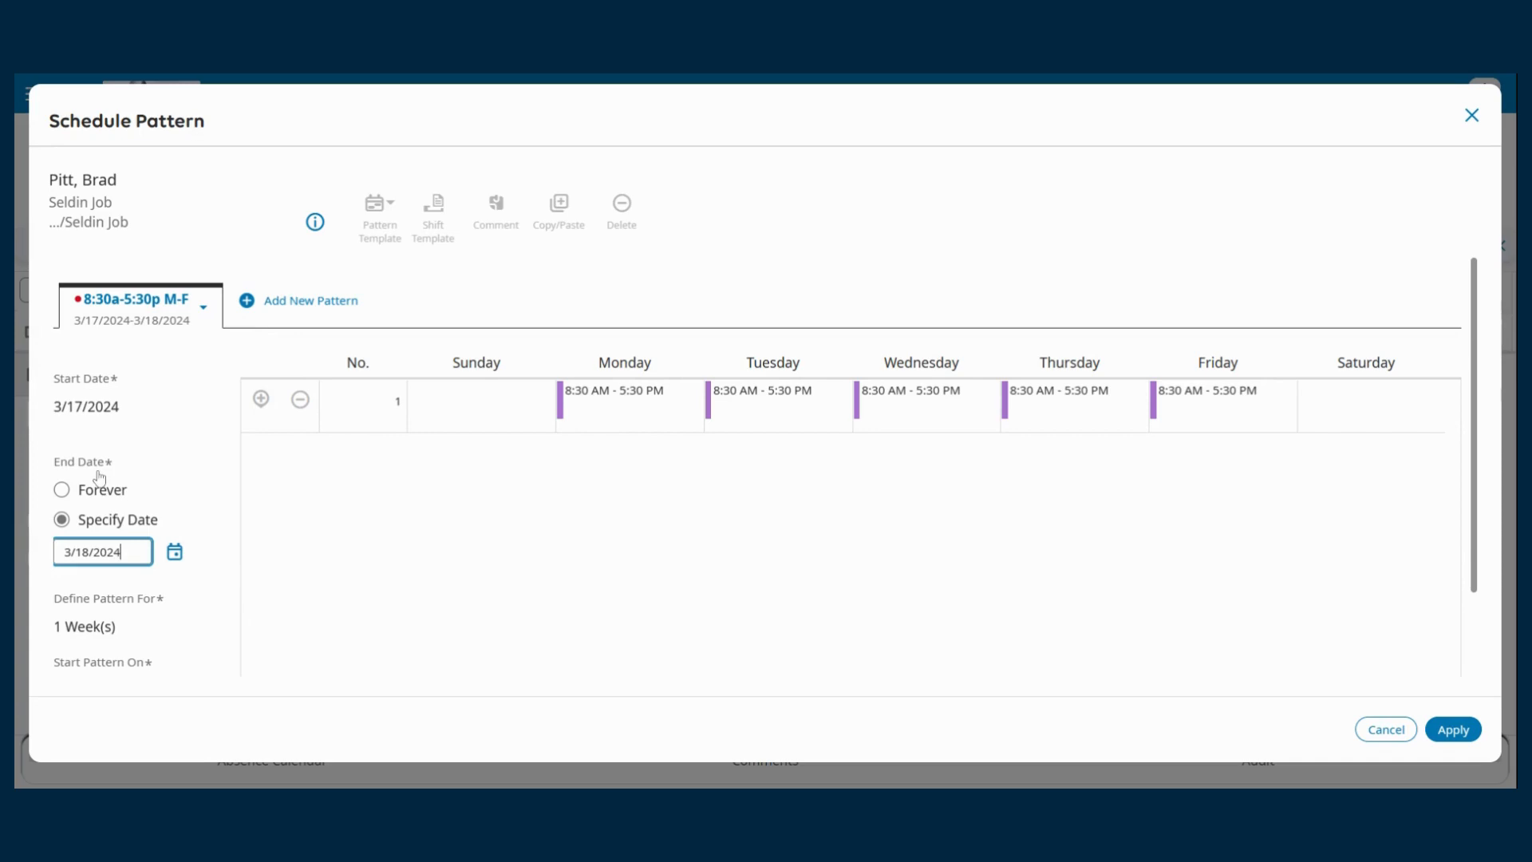
Step: Add a new schedule pattern from the 8a-5p M-F template and apply the pattern changes
{"action": "left_click", "coordinate": [310, 302]}
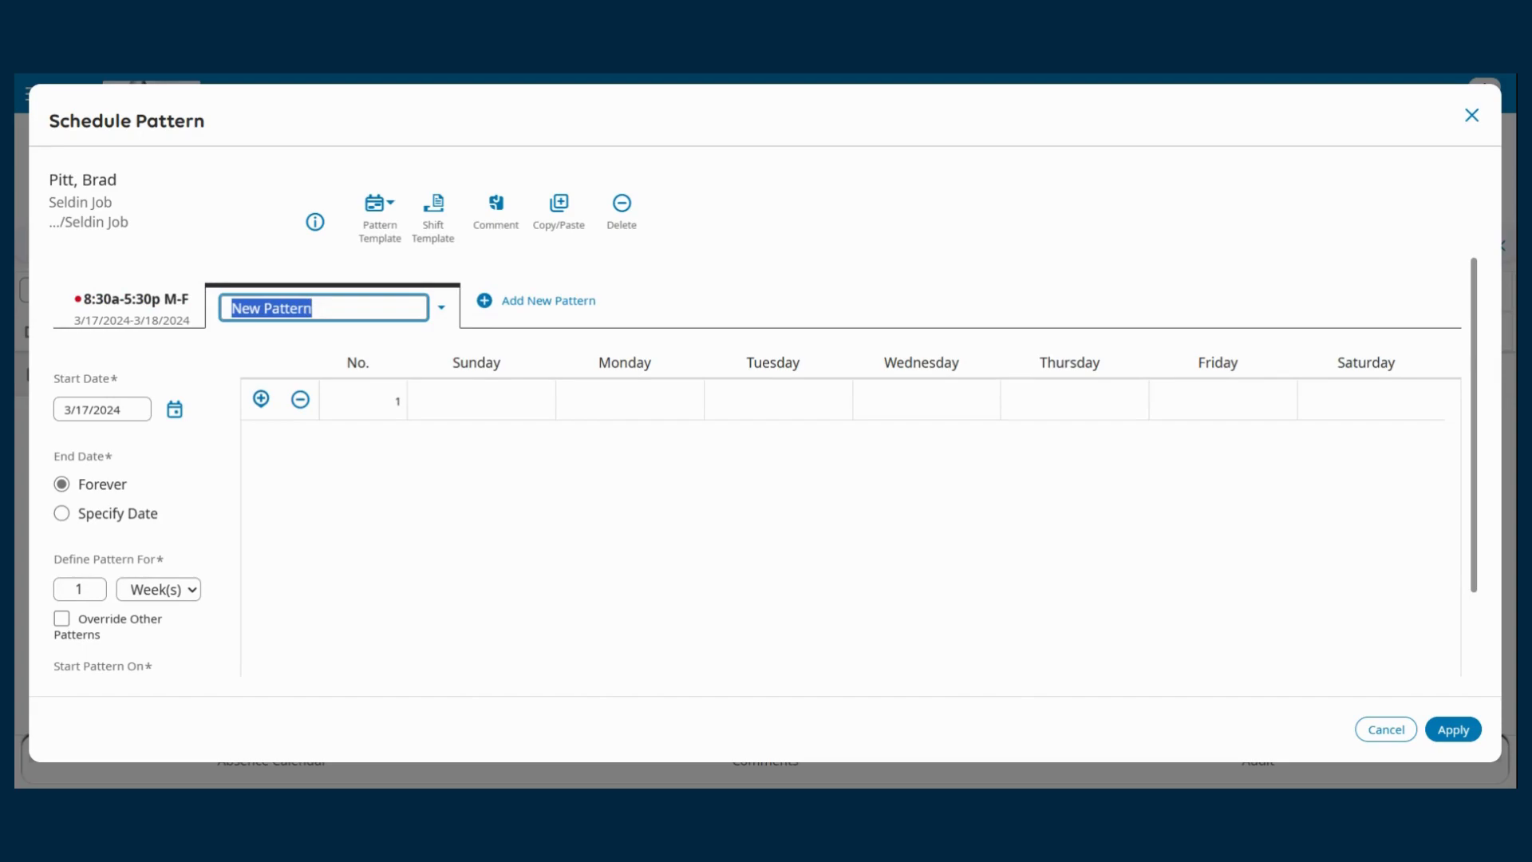
{"action": "left_click", "coordinate": [390, 232]}
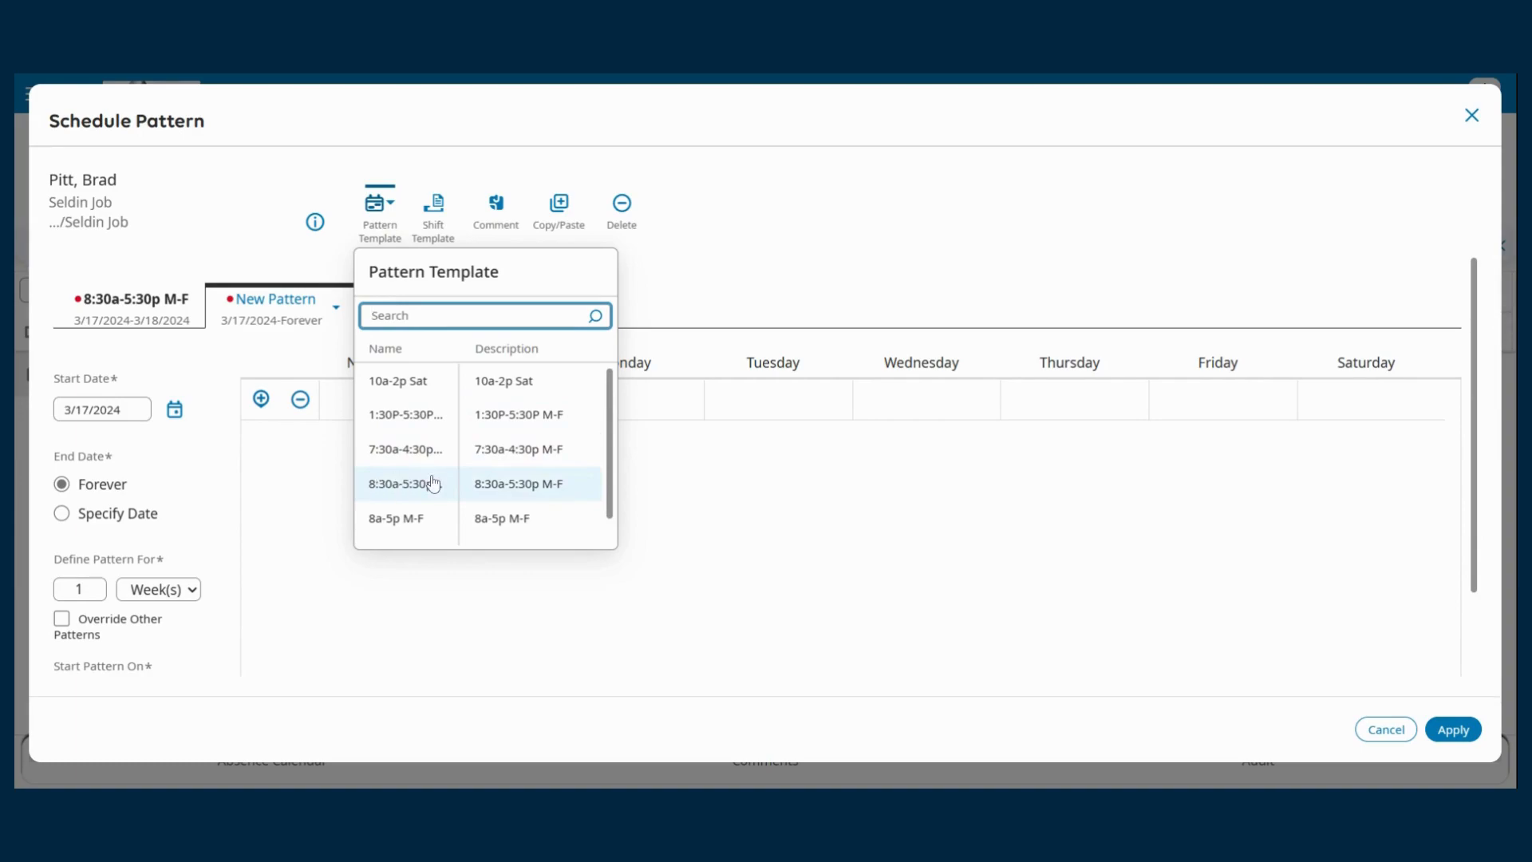
{"action": "left_click", "coordinate": [399, 520]}
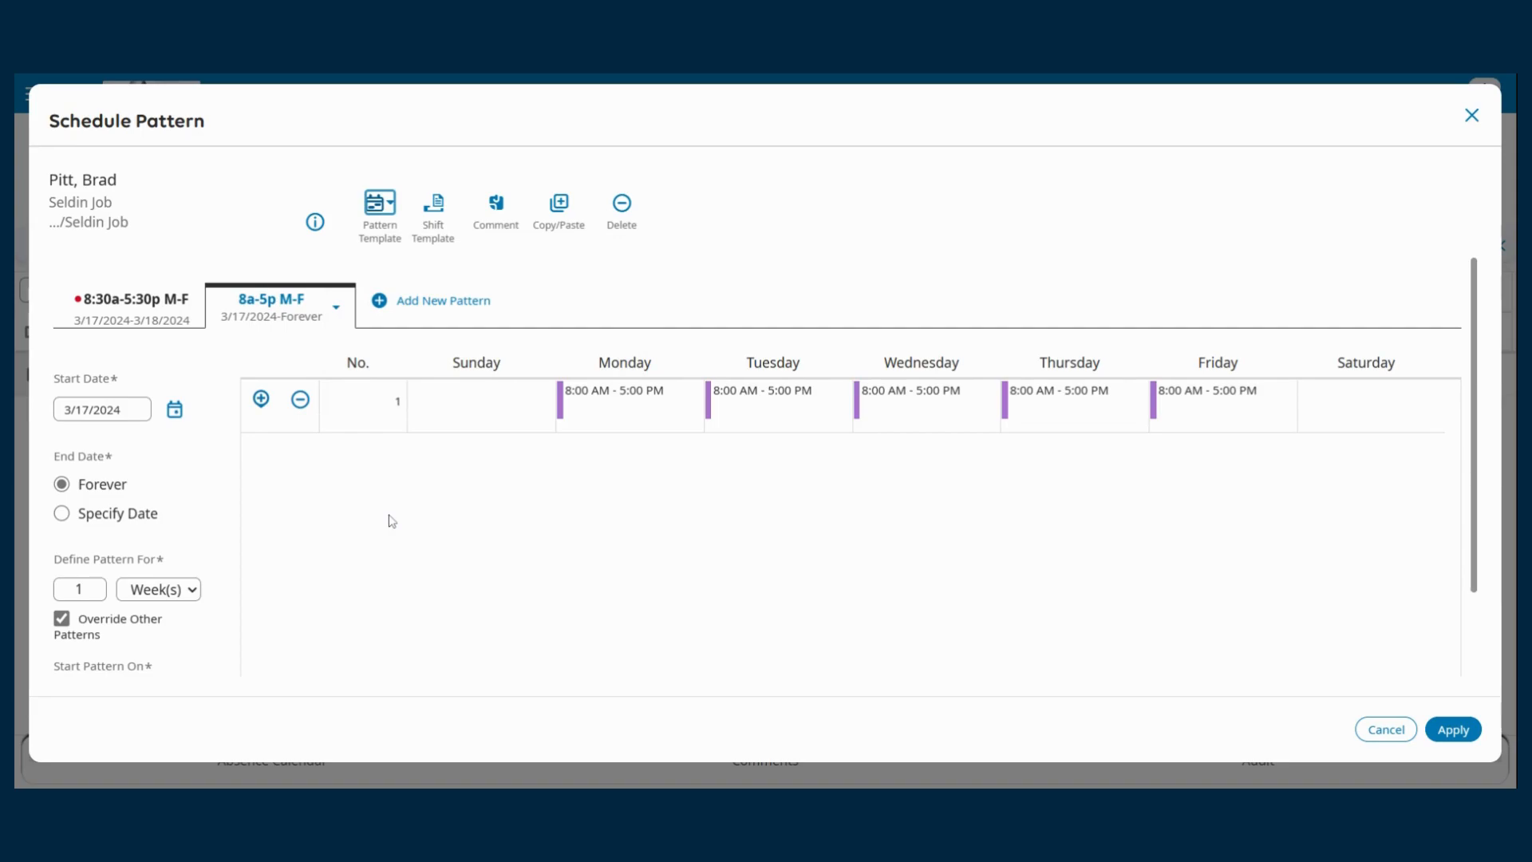
{"action": "left_click", "coordinate": [168, 323]}
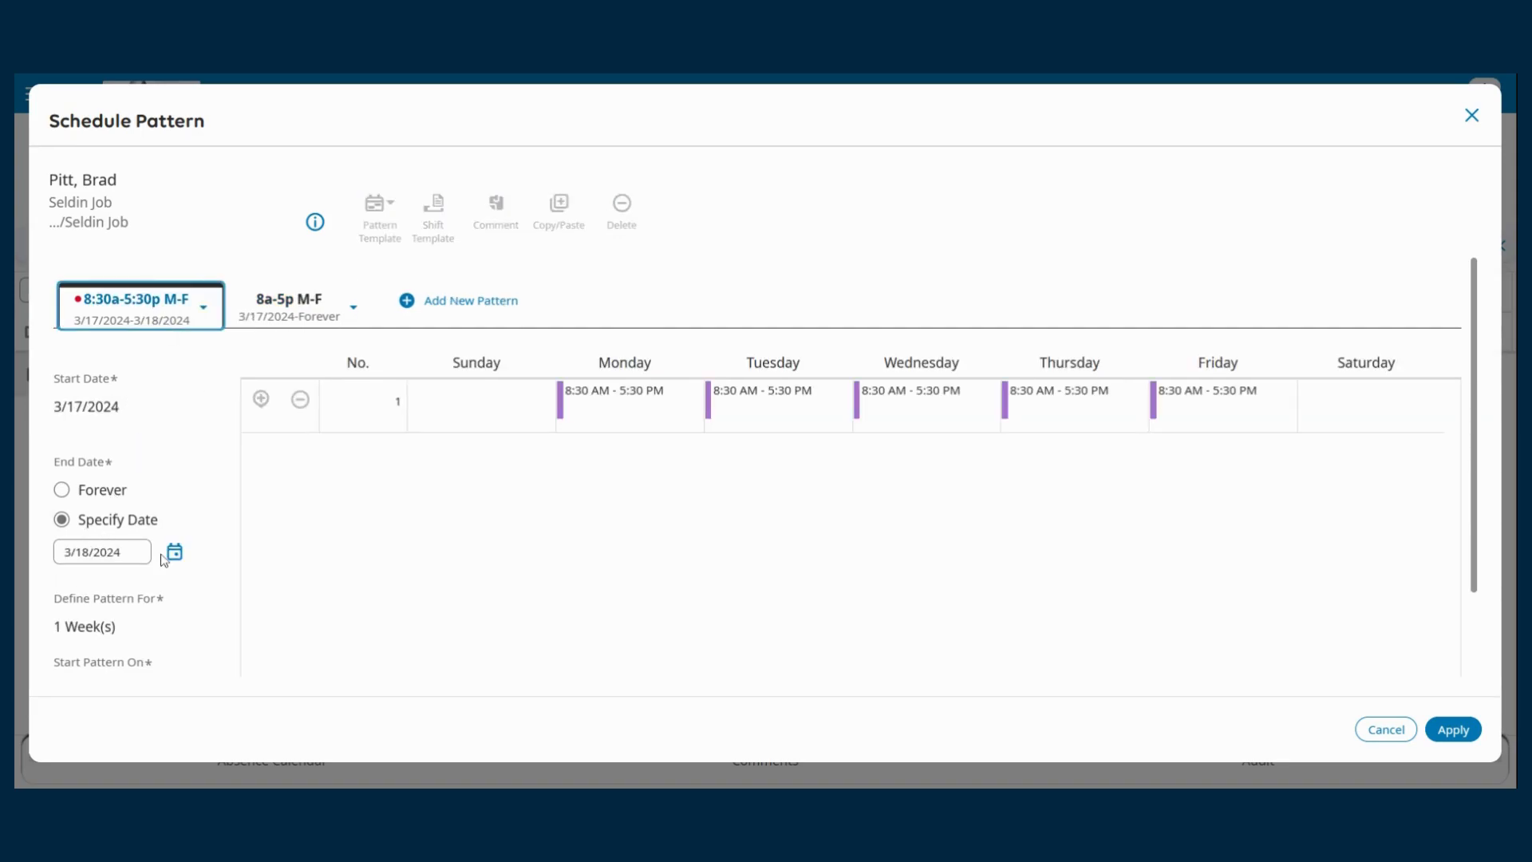
{"action": "left_click", "coordinate": [295, 308]}
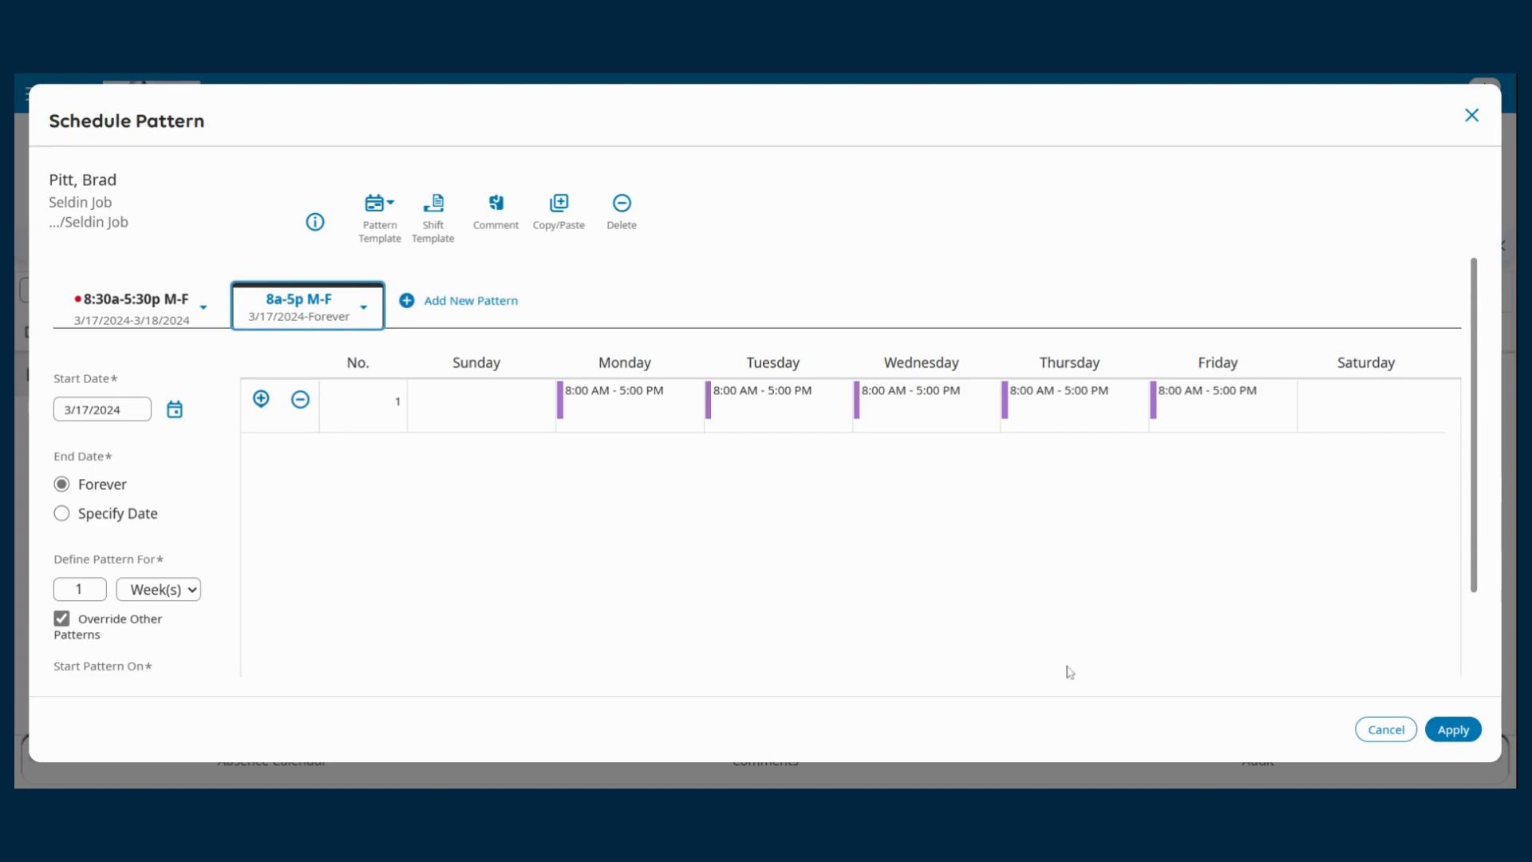
{"action": "left_click", "coordinate": [1451, 731]}
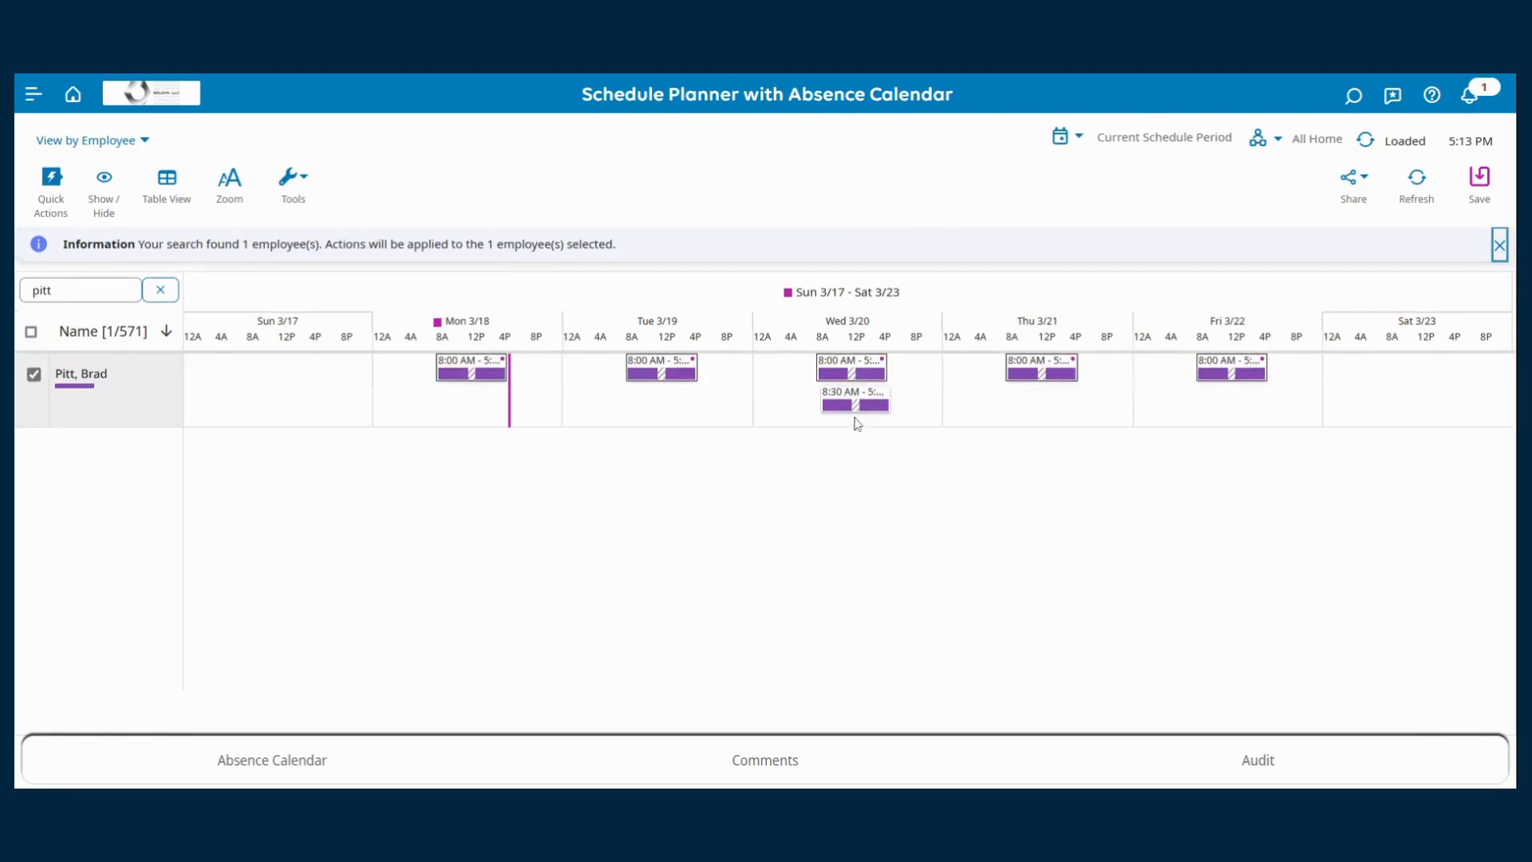
Step: Delete the leftover 8:30 AM - 5:30 PM shift on Wednesday 3/20 and save the schedule
{"action": "mouse_move", "coordinate": [865, 404]}
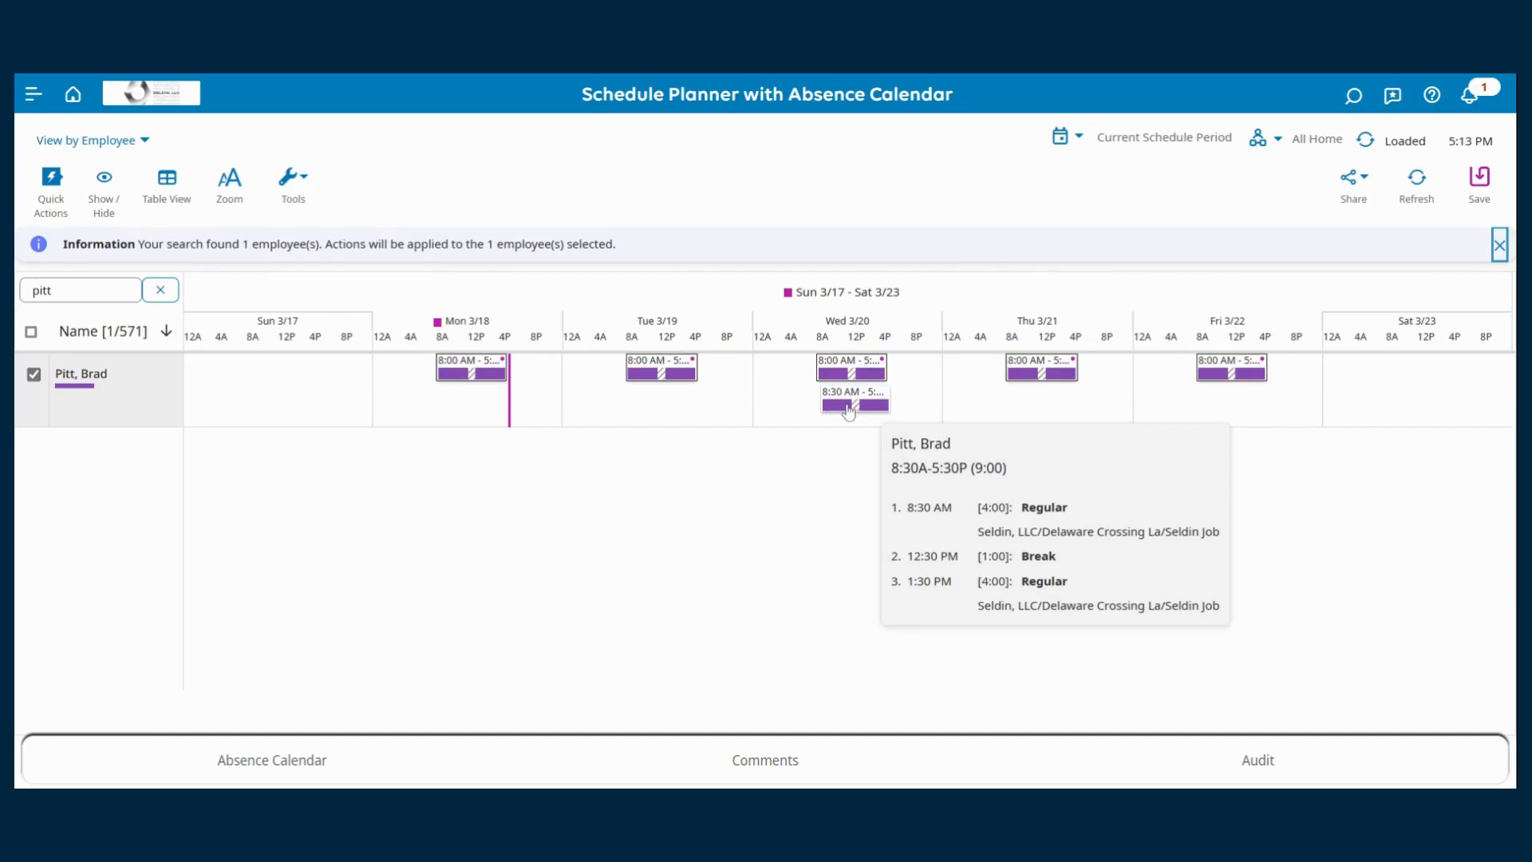
{"action": "double_click", "coordinate": [849, 409]}
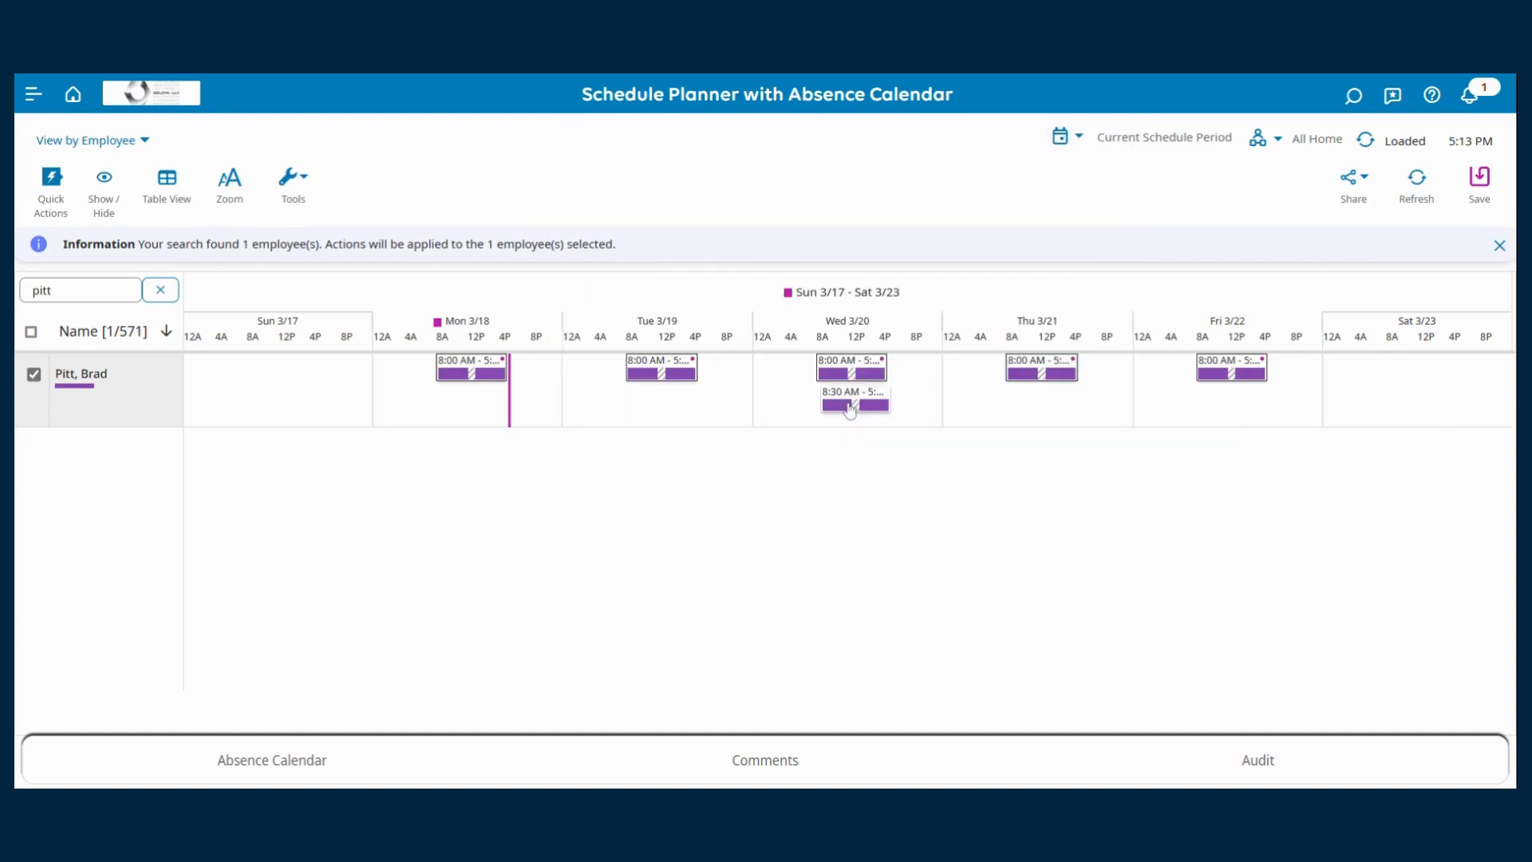
{"action": "left_click", "coordinate": [855, 402]}
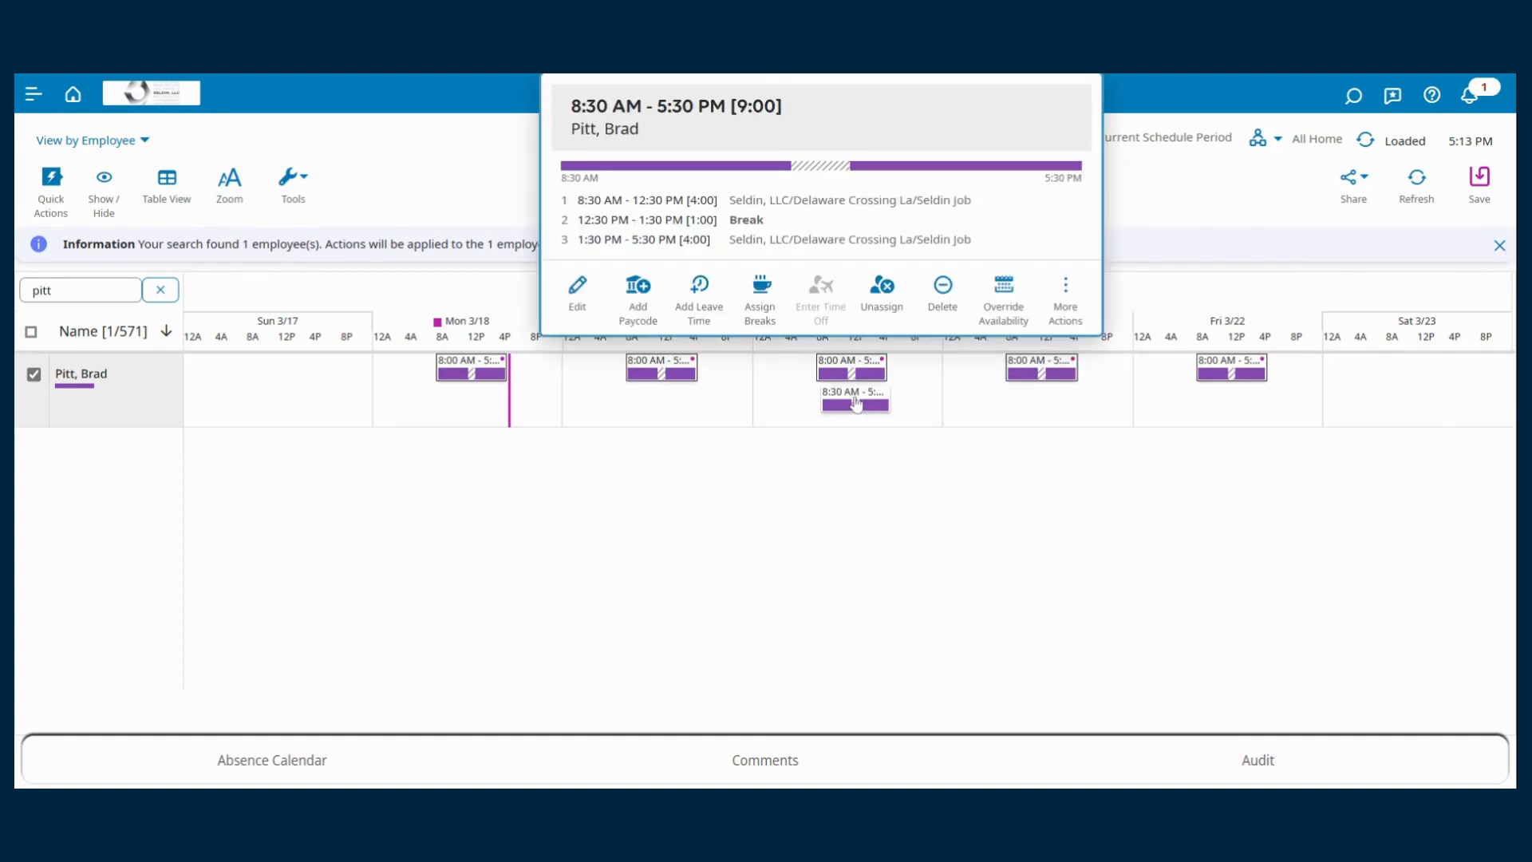
{"action": "left_click", "coordinate": [948, 295]}
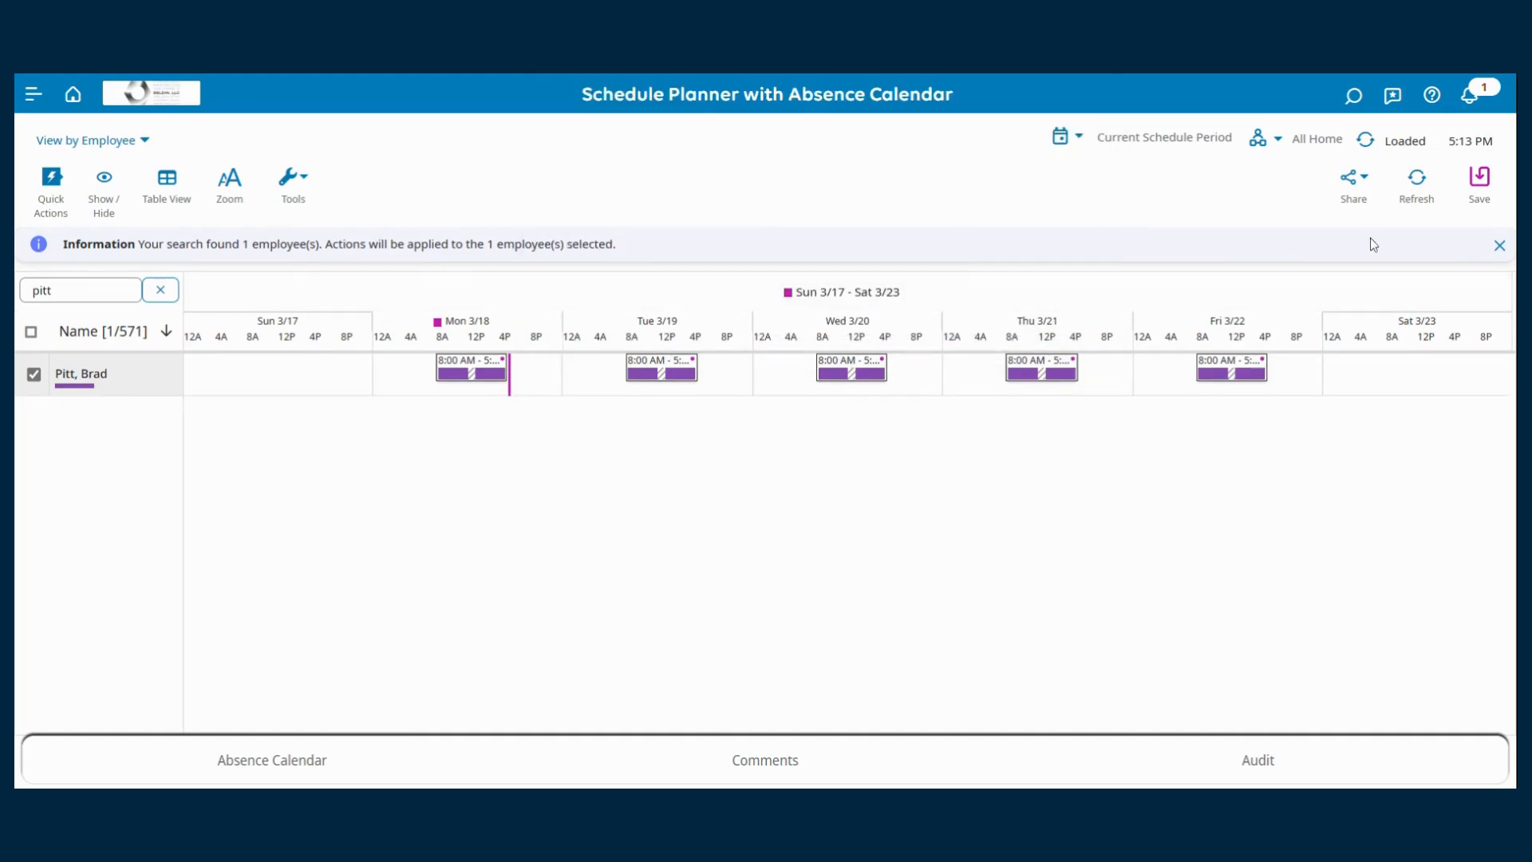
{"action": "left_click", "coordinate": [1473, 182]}
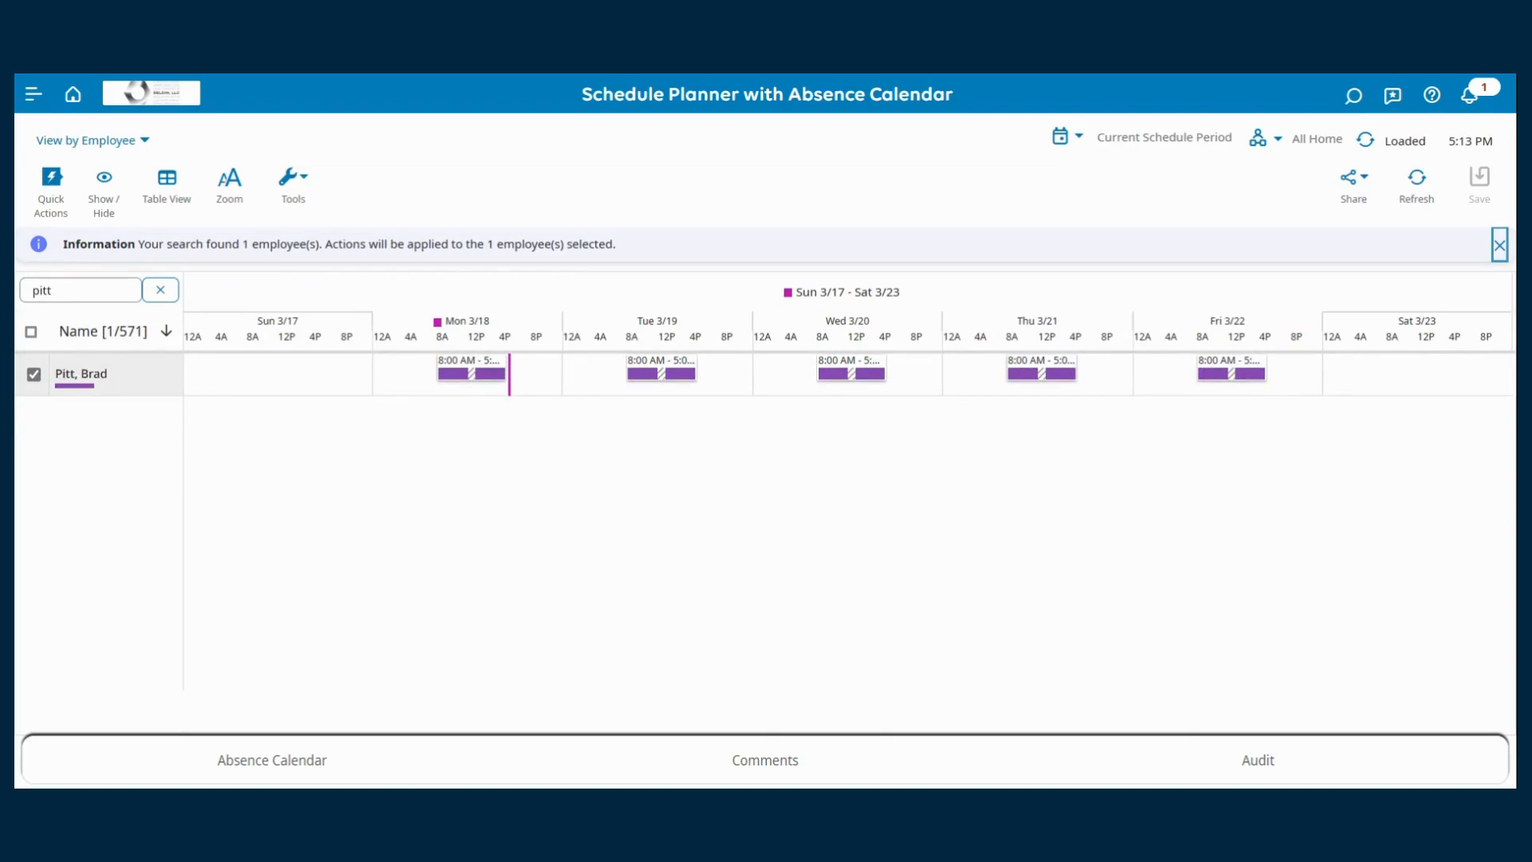
Step: Delete the employee's 8:00 AM - 5:00 PM shift on Wednesday 3/20
{"action": "mouse_move", "coordinate": [875, 371]}
{"action": "left_click", "coordinate": [864, 375]}
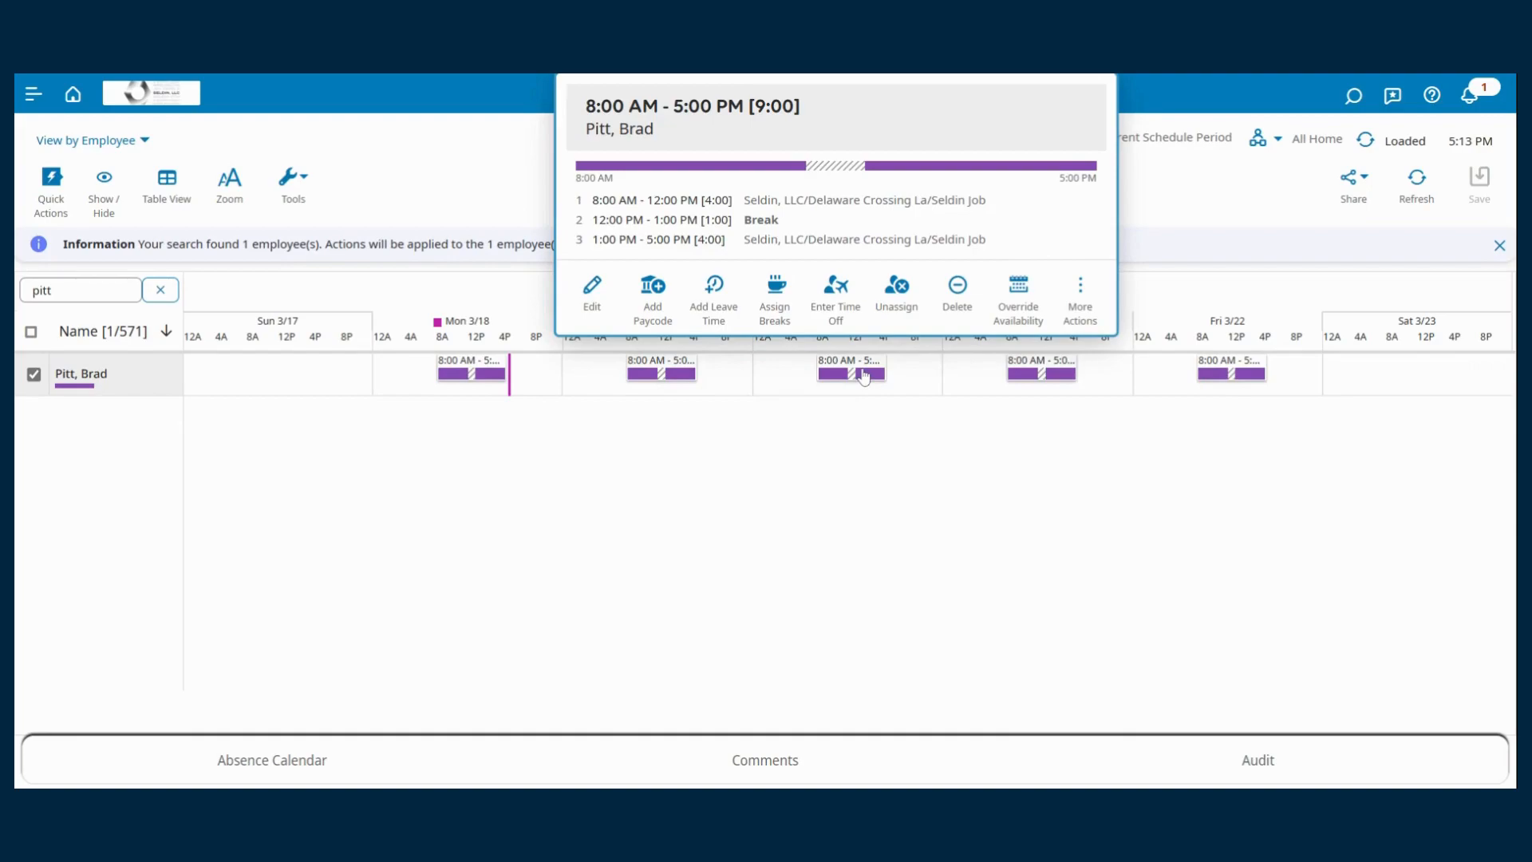
{"action": "left_click", "coordinate": [960, 294]}
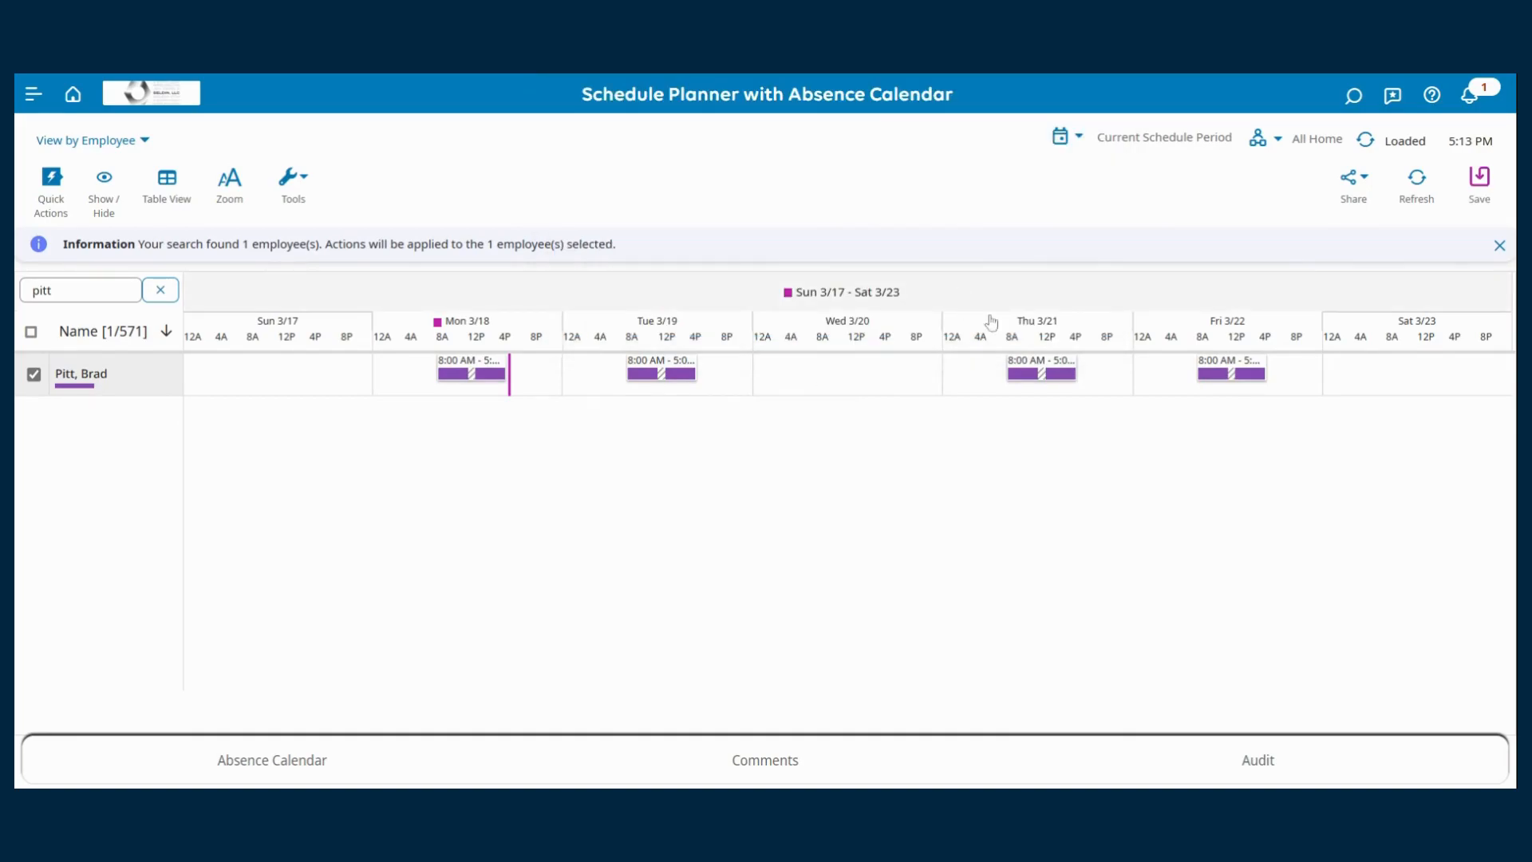
Step: Insert the 10A-4P shift template on Saturday 3/23 and save the schedule
{"action": "left_click", "coordinate": [1392, 380]}
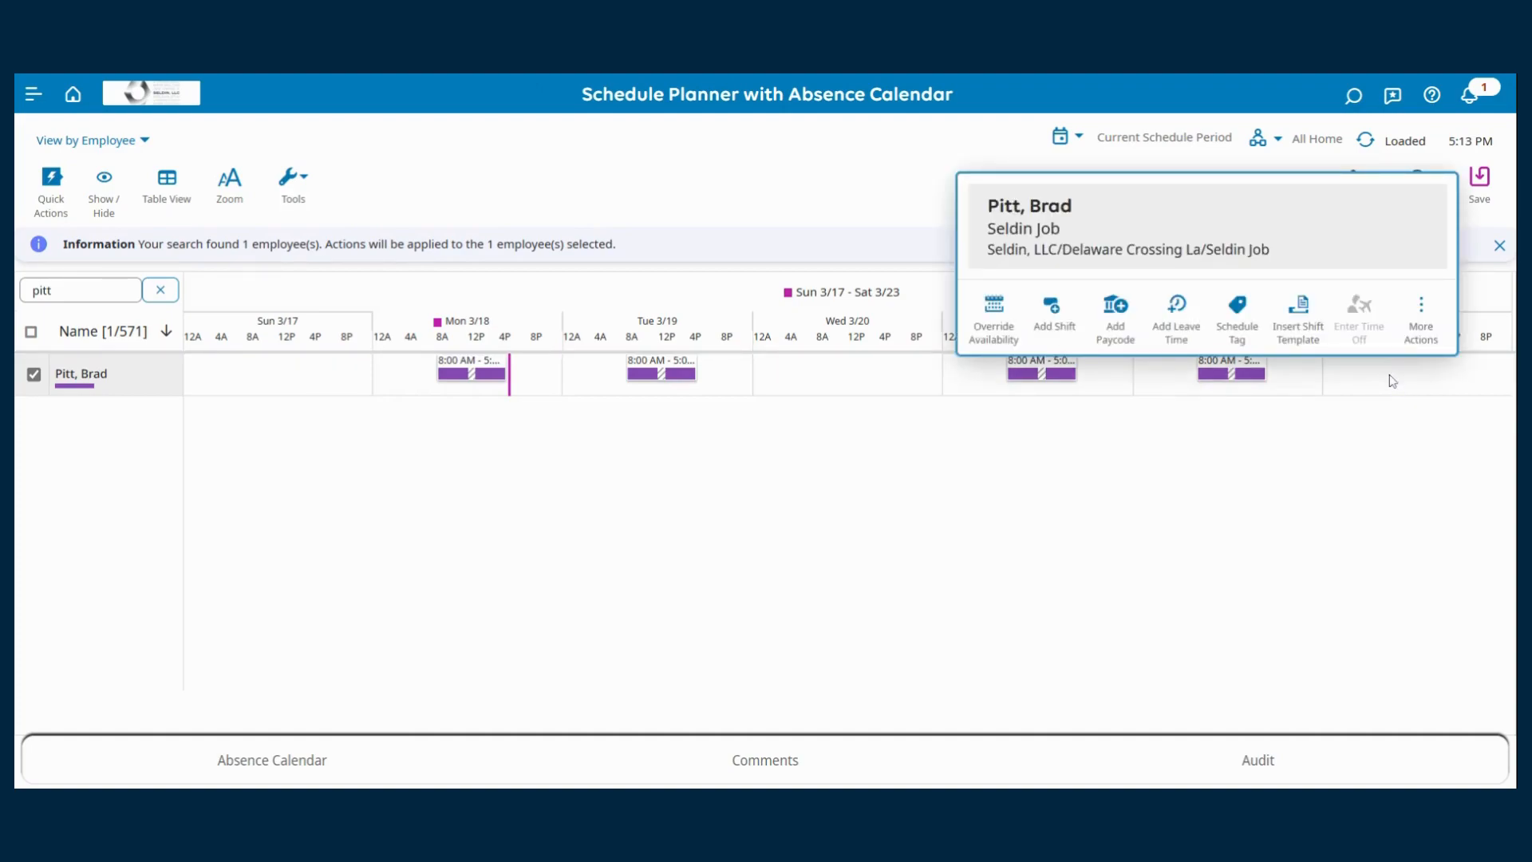
{"action": "left_click", "coordinate": [1299, 317]}
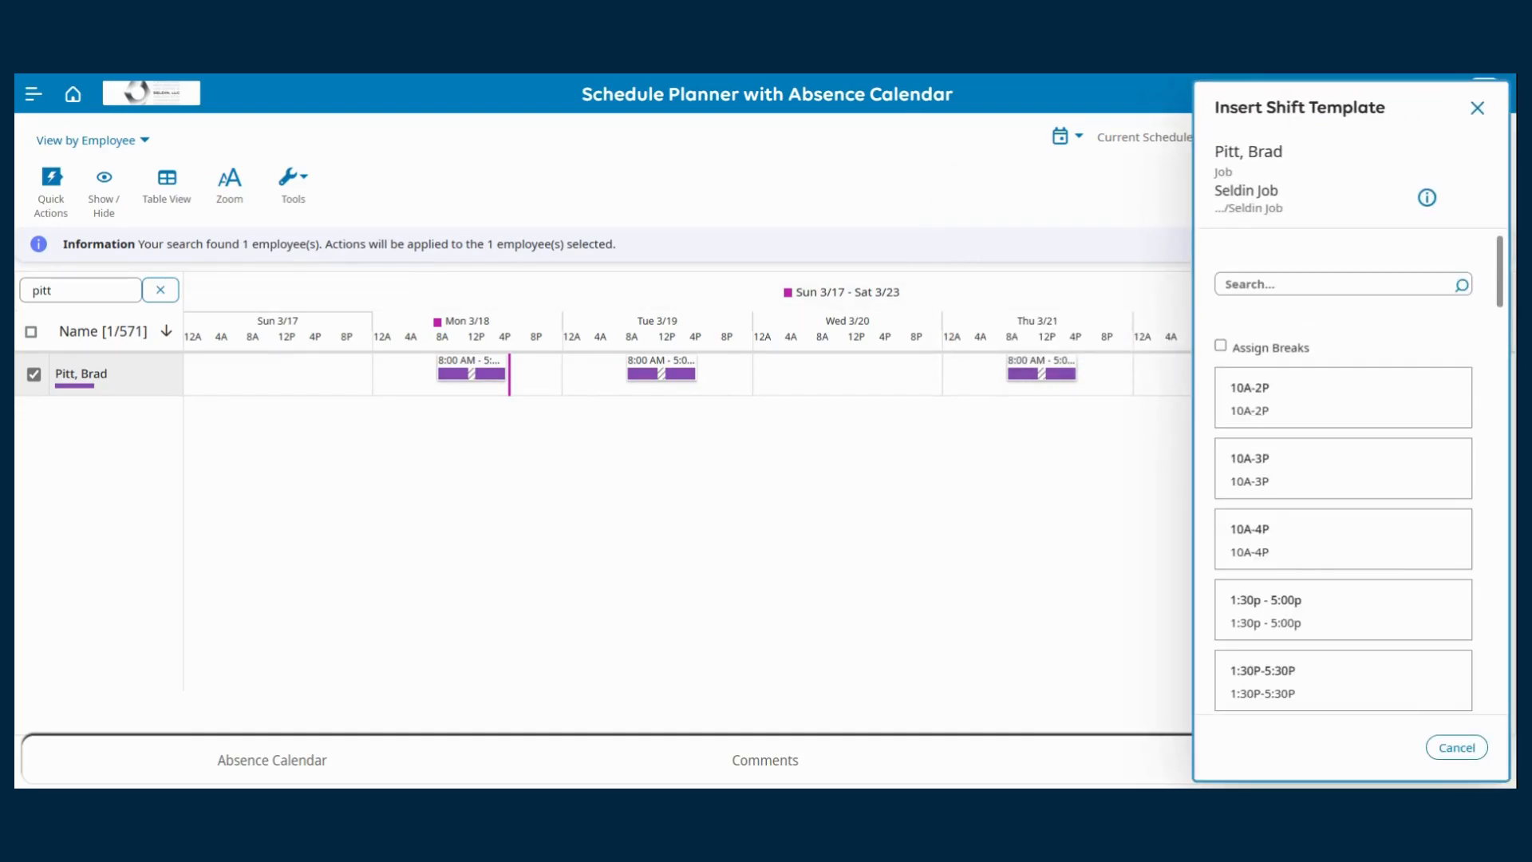
{"action": "scroll", "coordinate": [1345, 502], "scroll_direction": "down", "scroll_amount": 4}
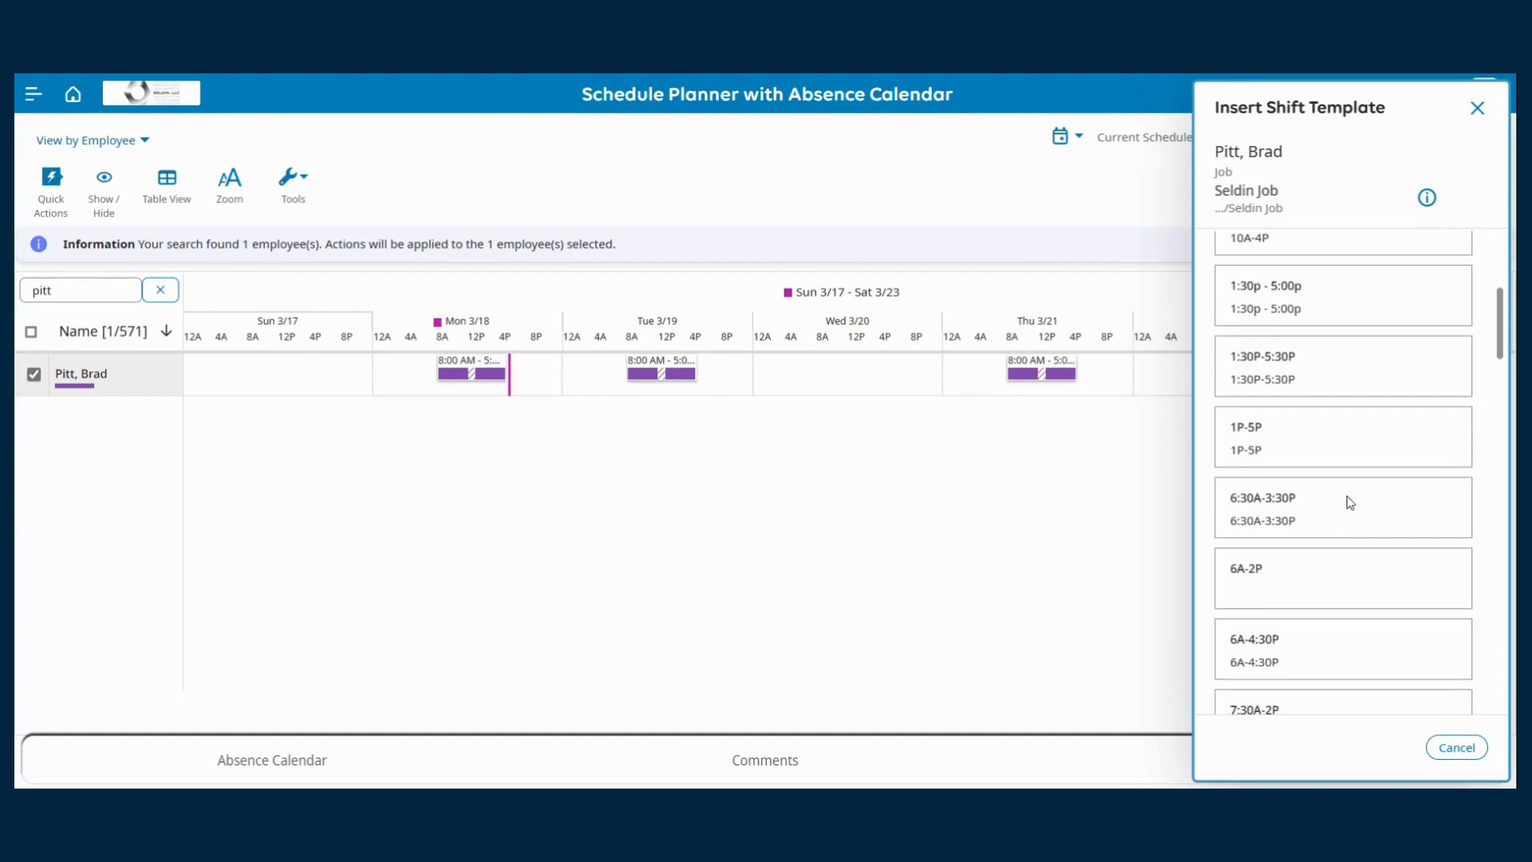
{"action": "scroll", "coordinate": [1348, 503], "scroll_direction": "up", "scroll_amount": 5}
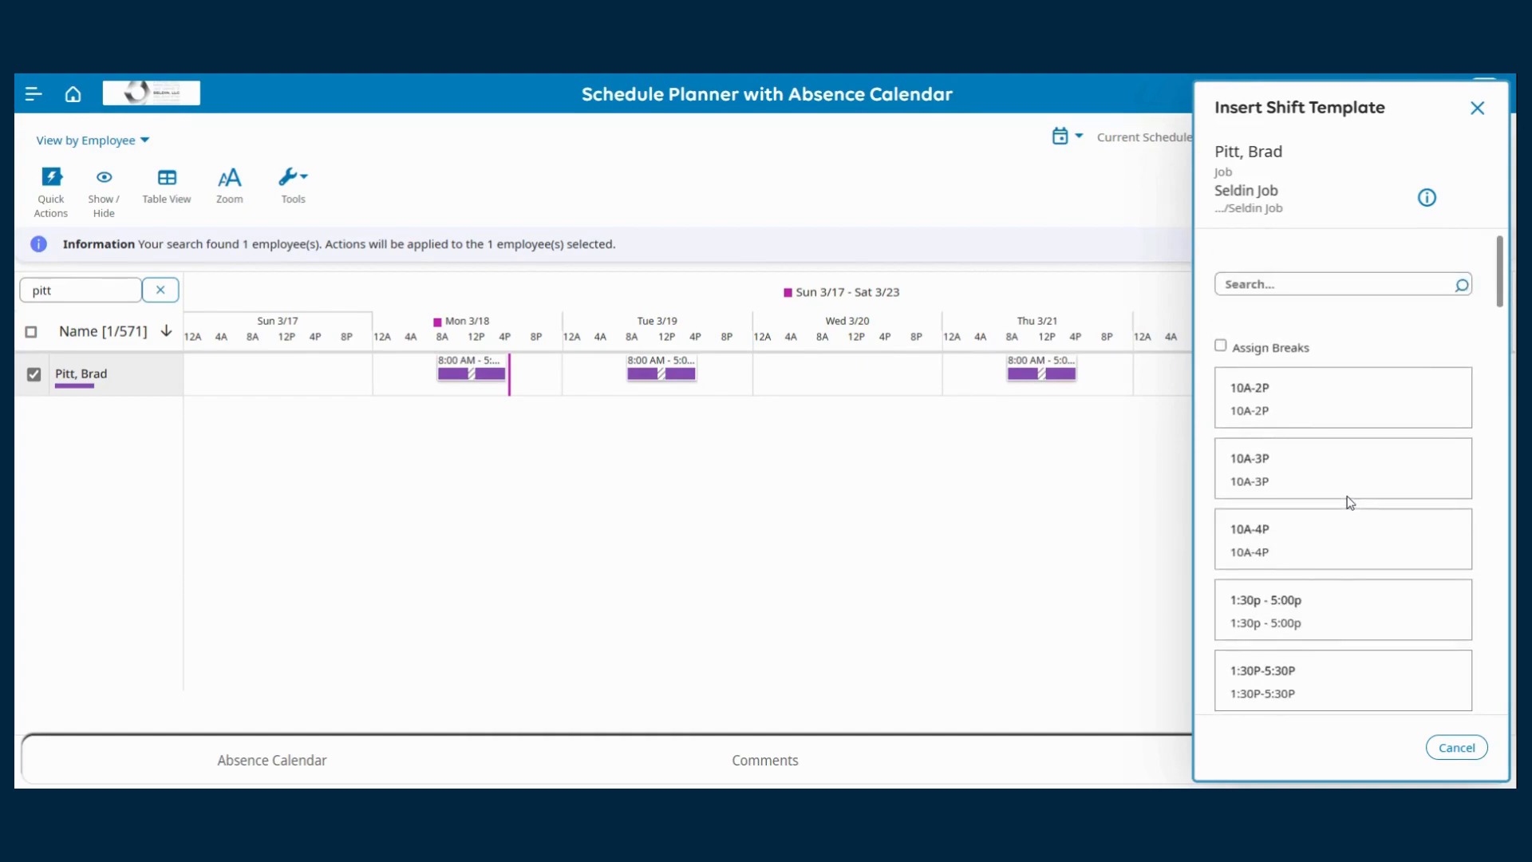
{"action": "left_click", "coordinate": [1334, 543]}
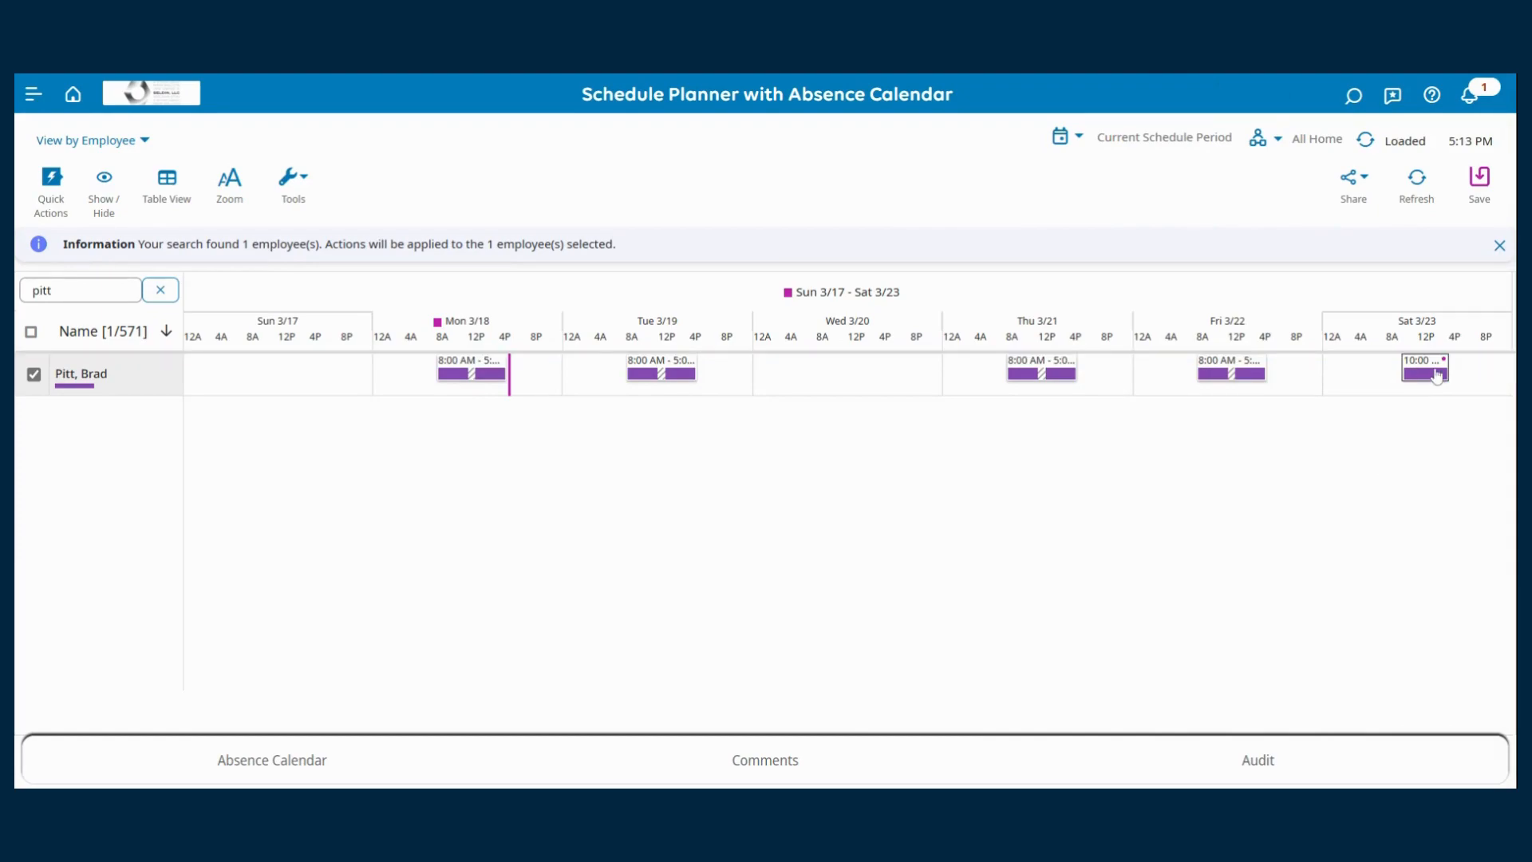
{"action": "left_click", "coordinate": [1478, 180]}
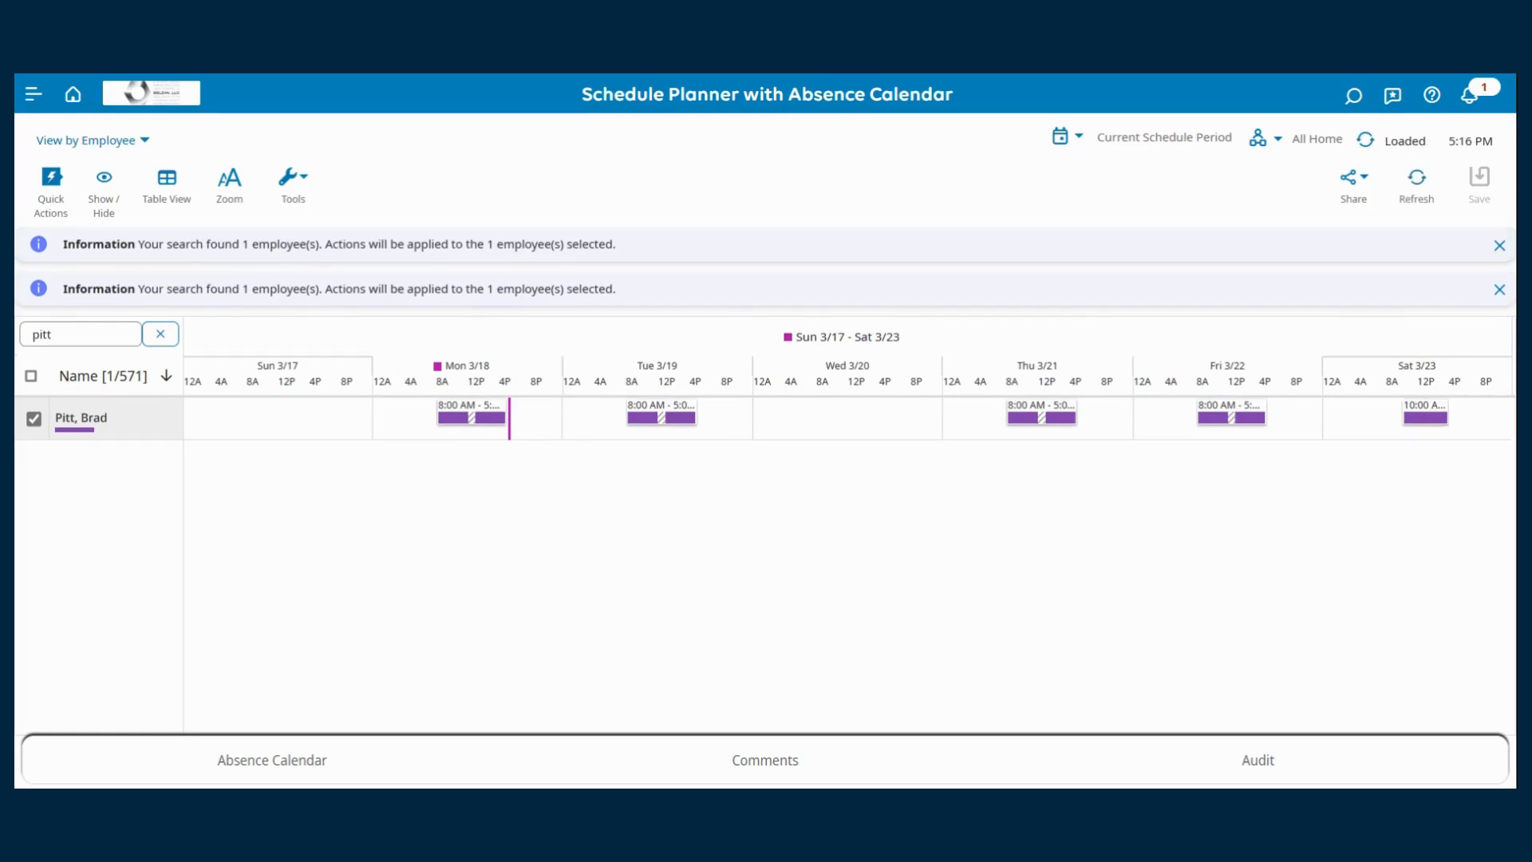
Step: Delete the 10:00 AM - 4:00 PM shift on Saturday 3/23
{"action": "mouse_move", "coordinate": [1424, 416]}
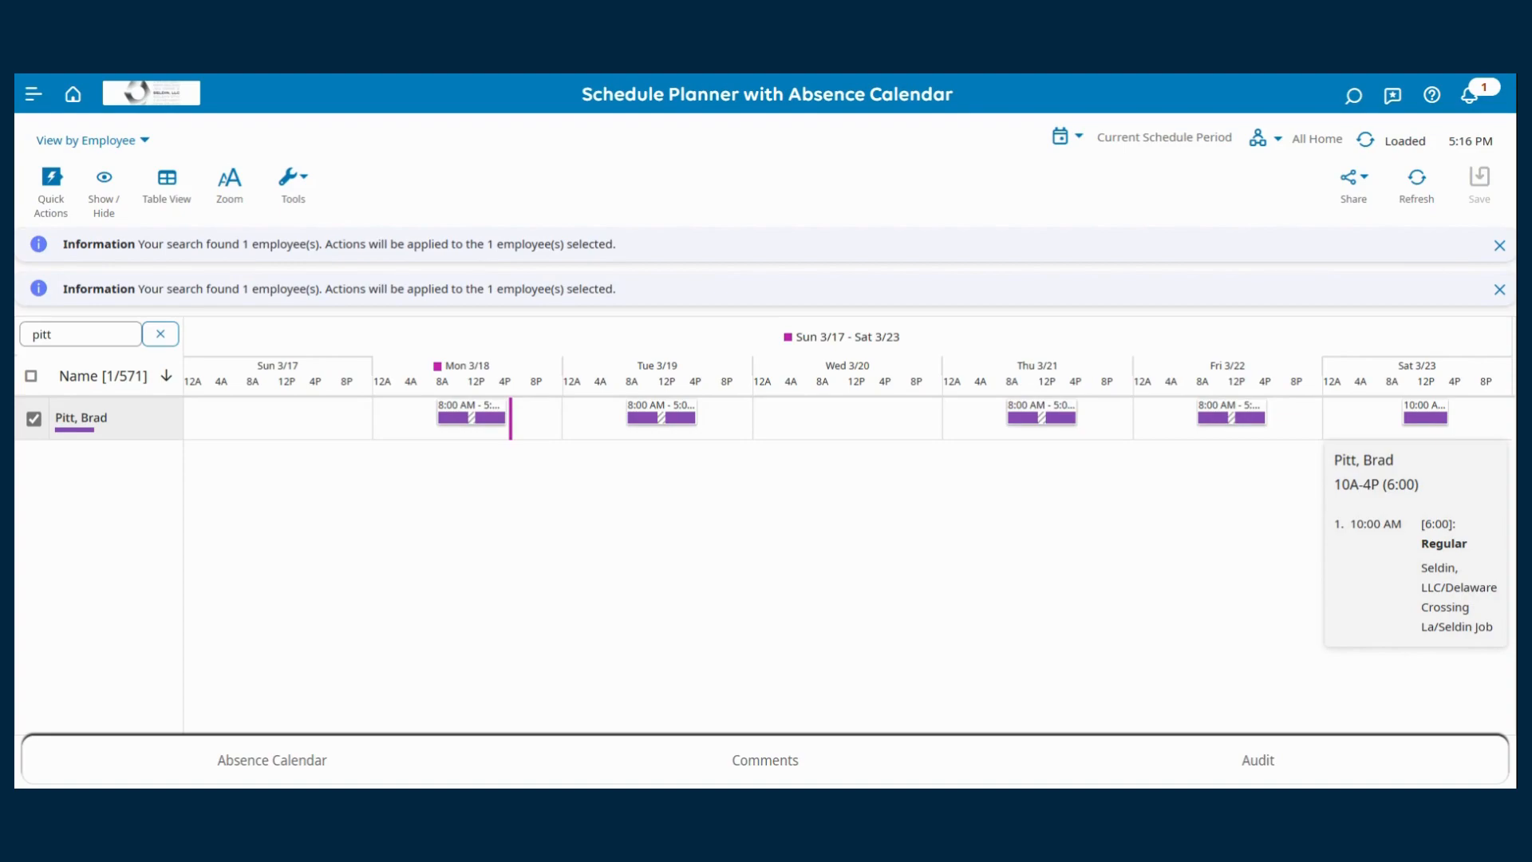
{"action": "left_click", "coordinate": [1425, 416]}
{"action": "left_click", "coordinate": [1288, 366]}
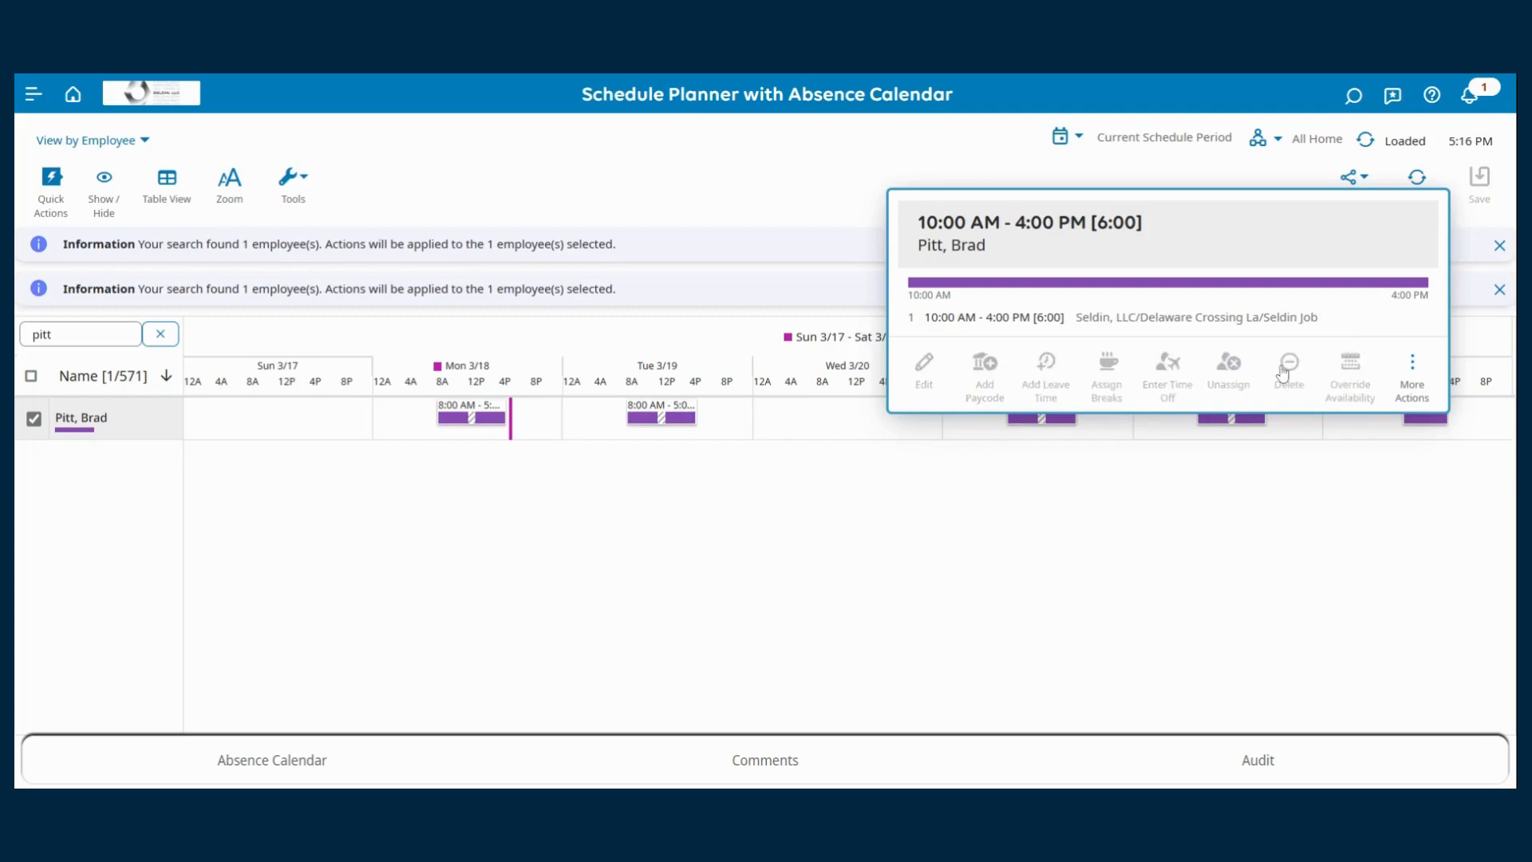
Step: Begin adding a custom shift for the employee on Saturday 3/23 with a start time of 10:00 AM
{"action": "left_click", "coordinate": [1395, 426]}
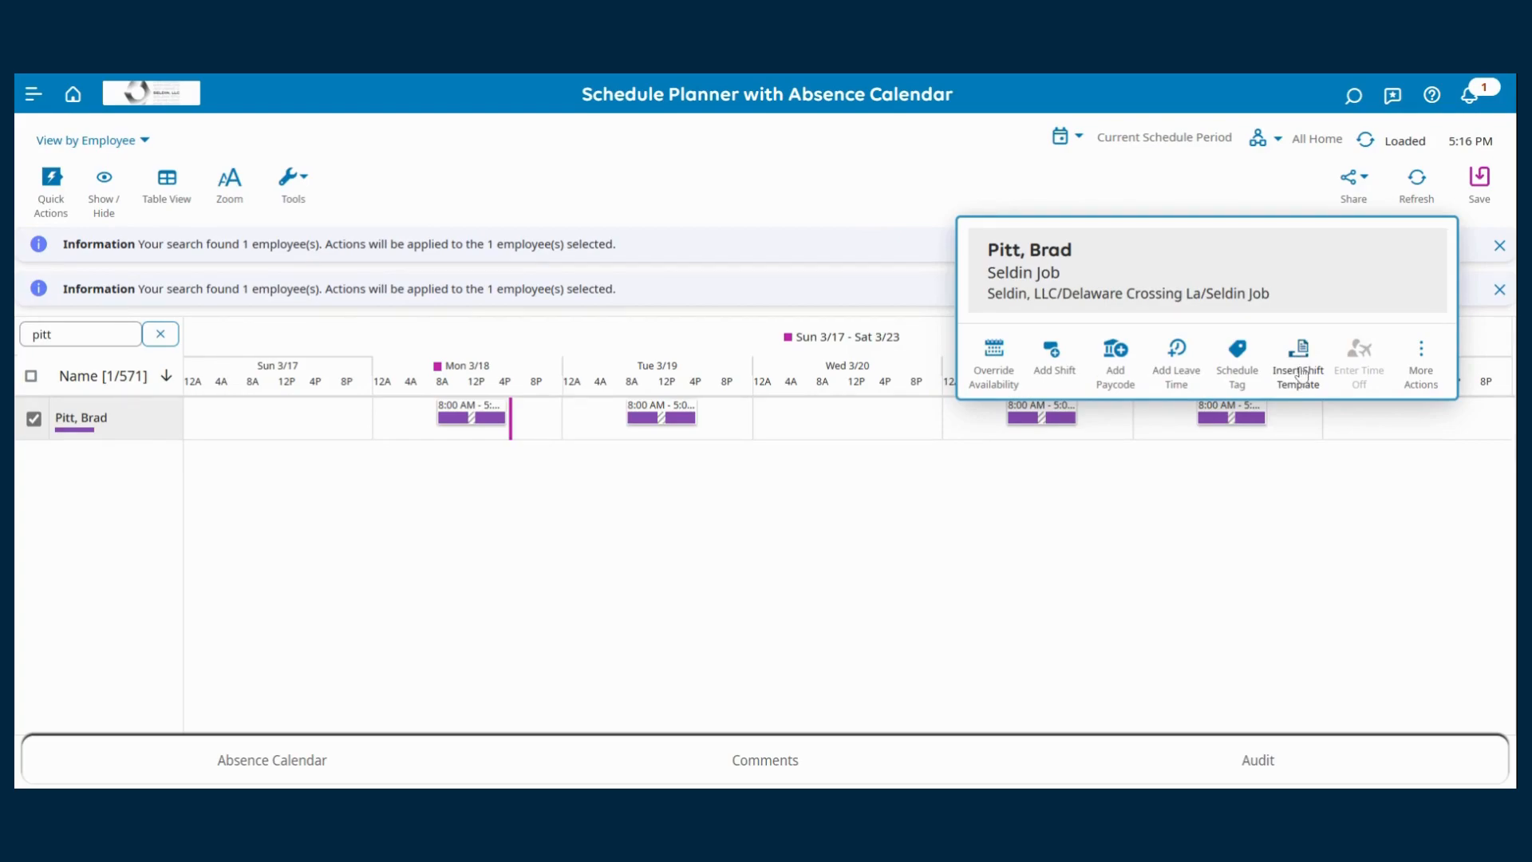
{"action": "left_click", "coordinate": [1054, 352]}
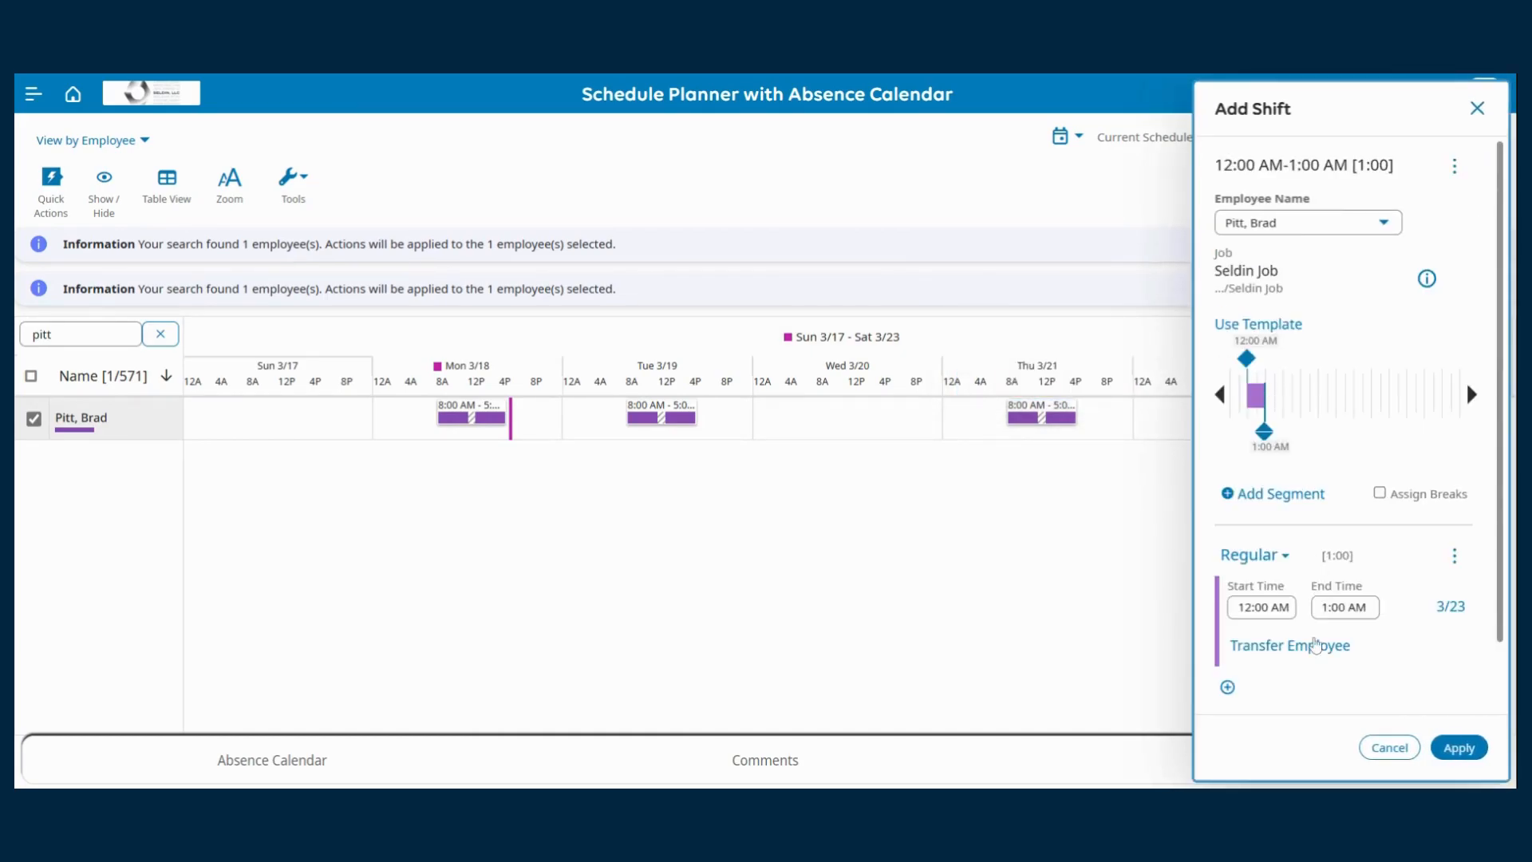
{"action": "scroll", "coordinate": [1276, 572], "scroll_direction": "down", "scroll_amount": 1}
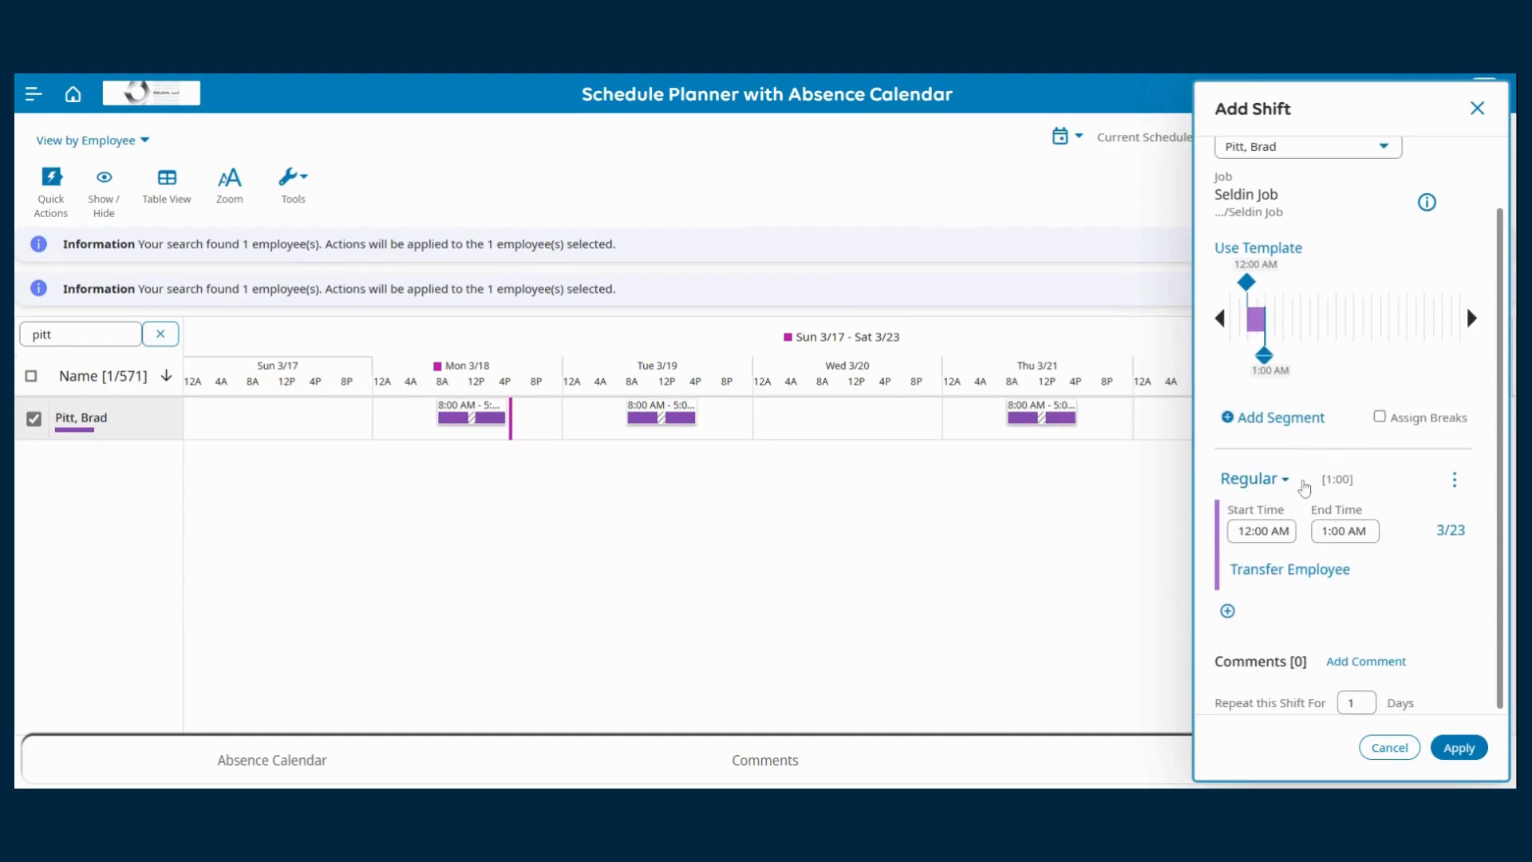
{"action": "left_click", "coordinate": [1252, 531]}
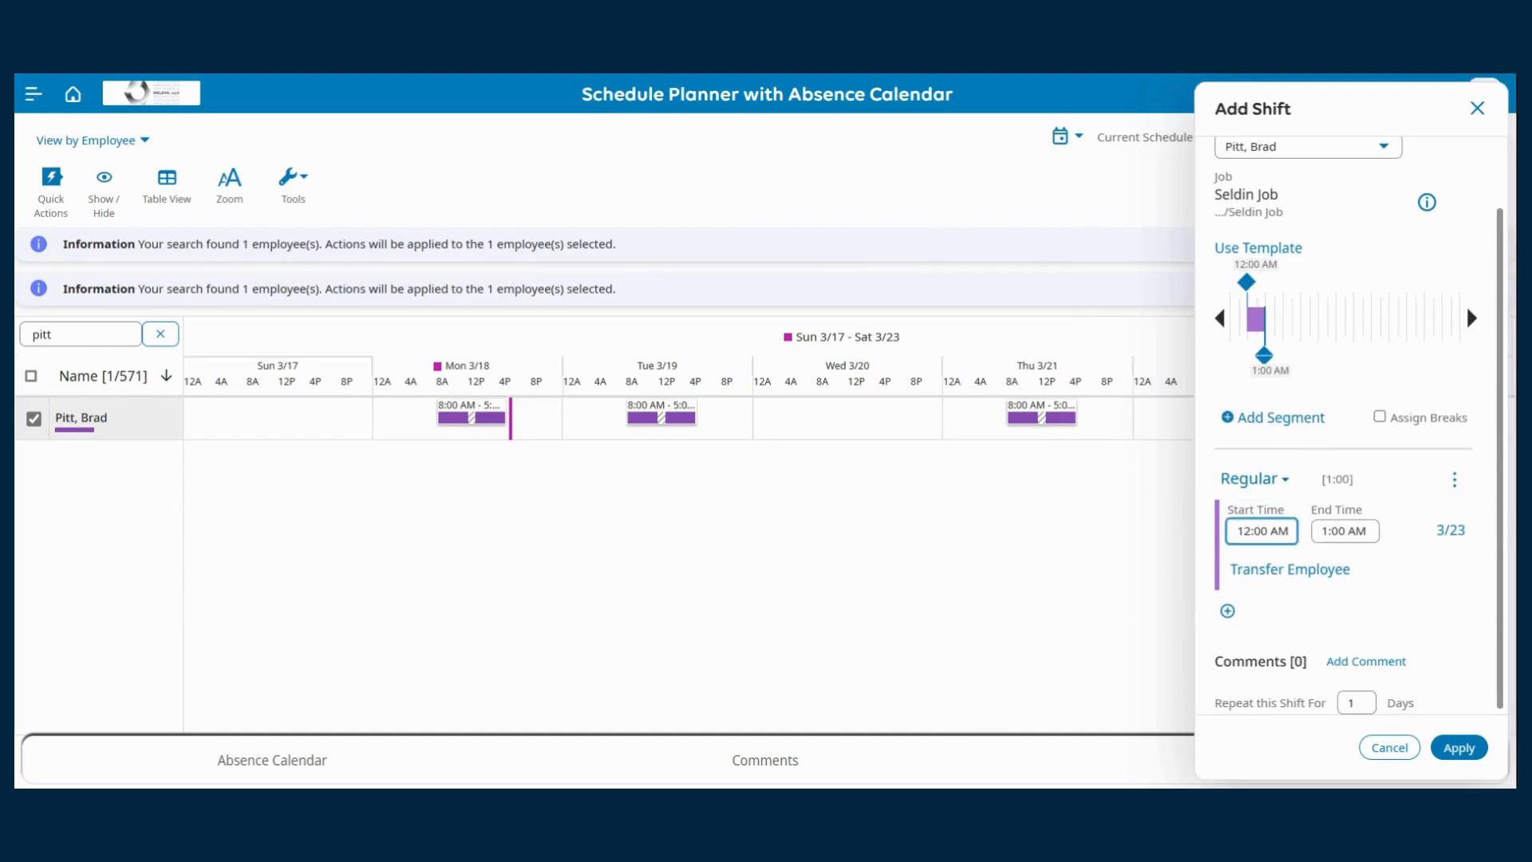
{"action": "key", "text": "BackSpace"}
{"action": "type", "text": "0"}
{"action": "key", "text": "Tab"}
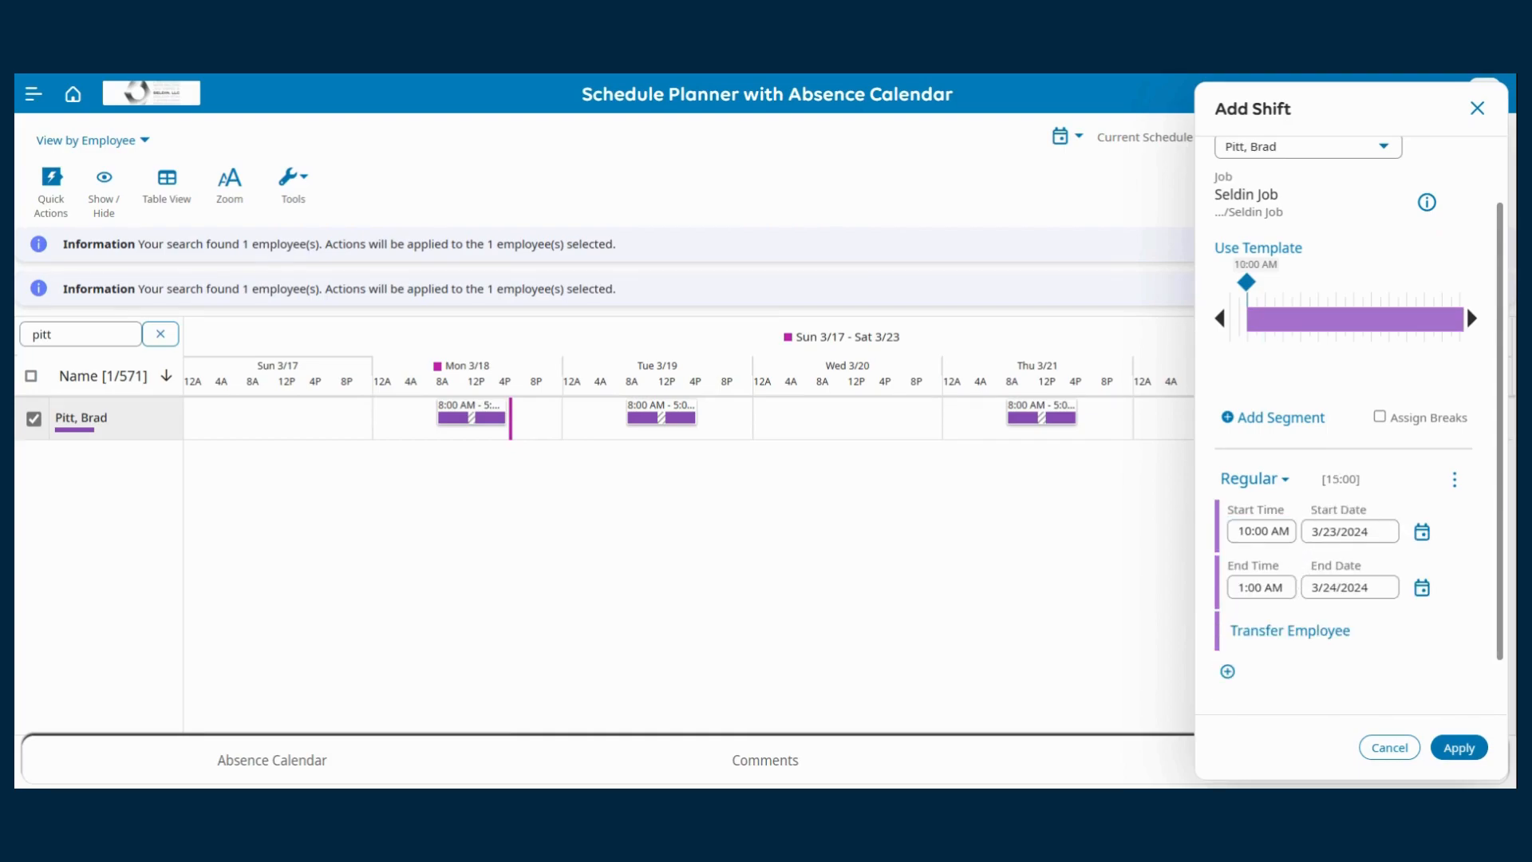
Step: Set the new Saturday shift's end time to 1:00 PM and apply the shift to the schedule
{"action": "left_click", "coordinate": [1270, 587]}
{"action": "key", "text": "BackSpace"}
{"action": "type", "text": "p"}
{"action": "left_click", "coordinate": [1415, 638]}
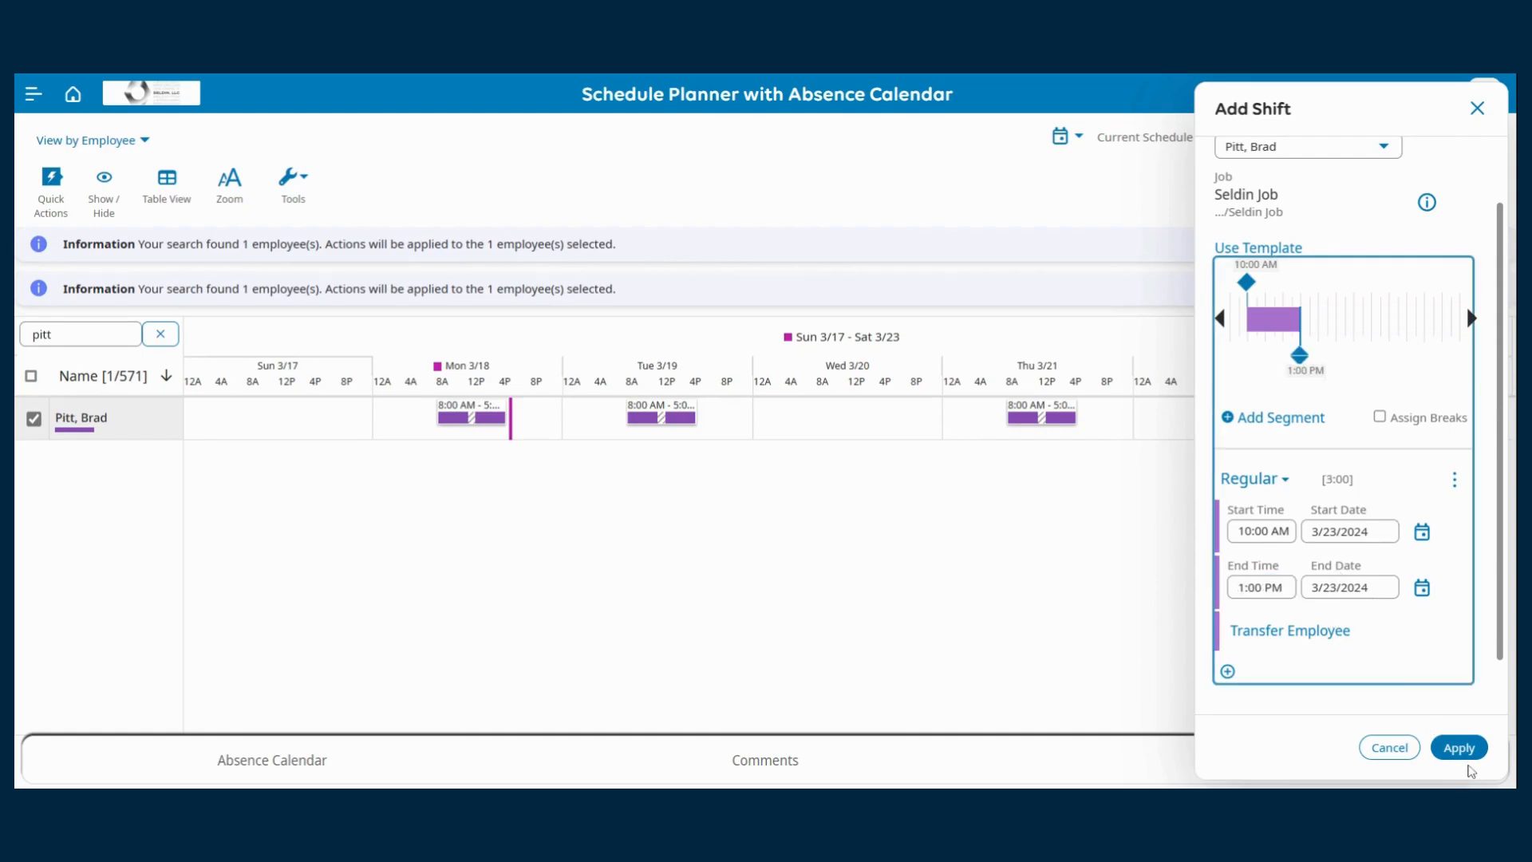
{"action": "left_click", "coordinate": [1461, 747]}
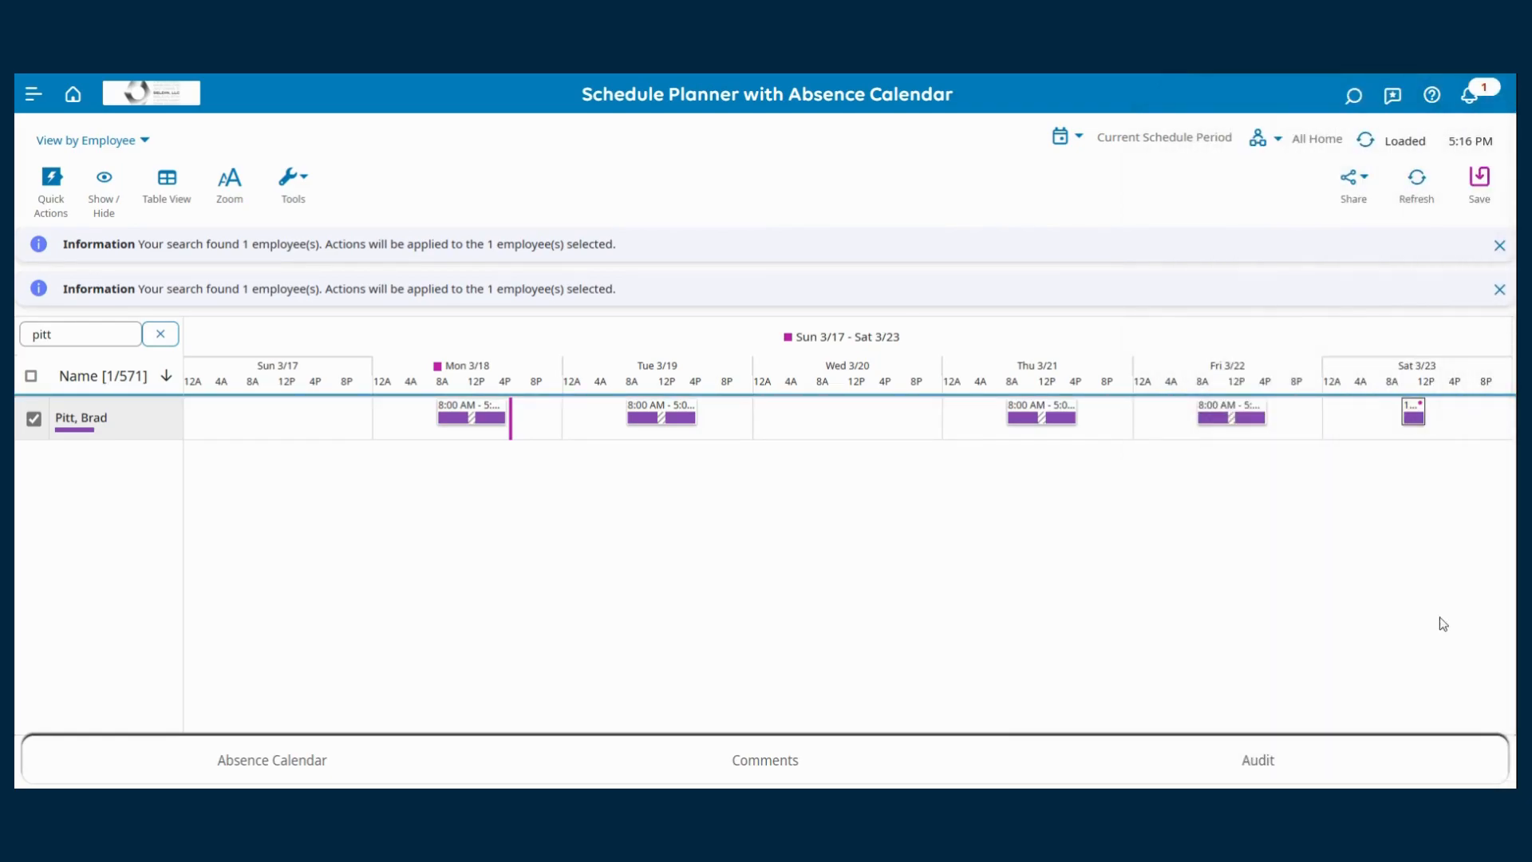
{"action": "mouse_move", "coordinate": [1410, 415]}
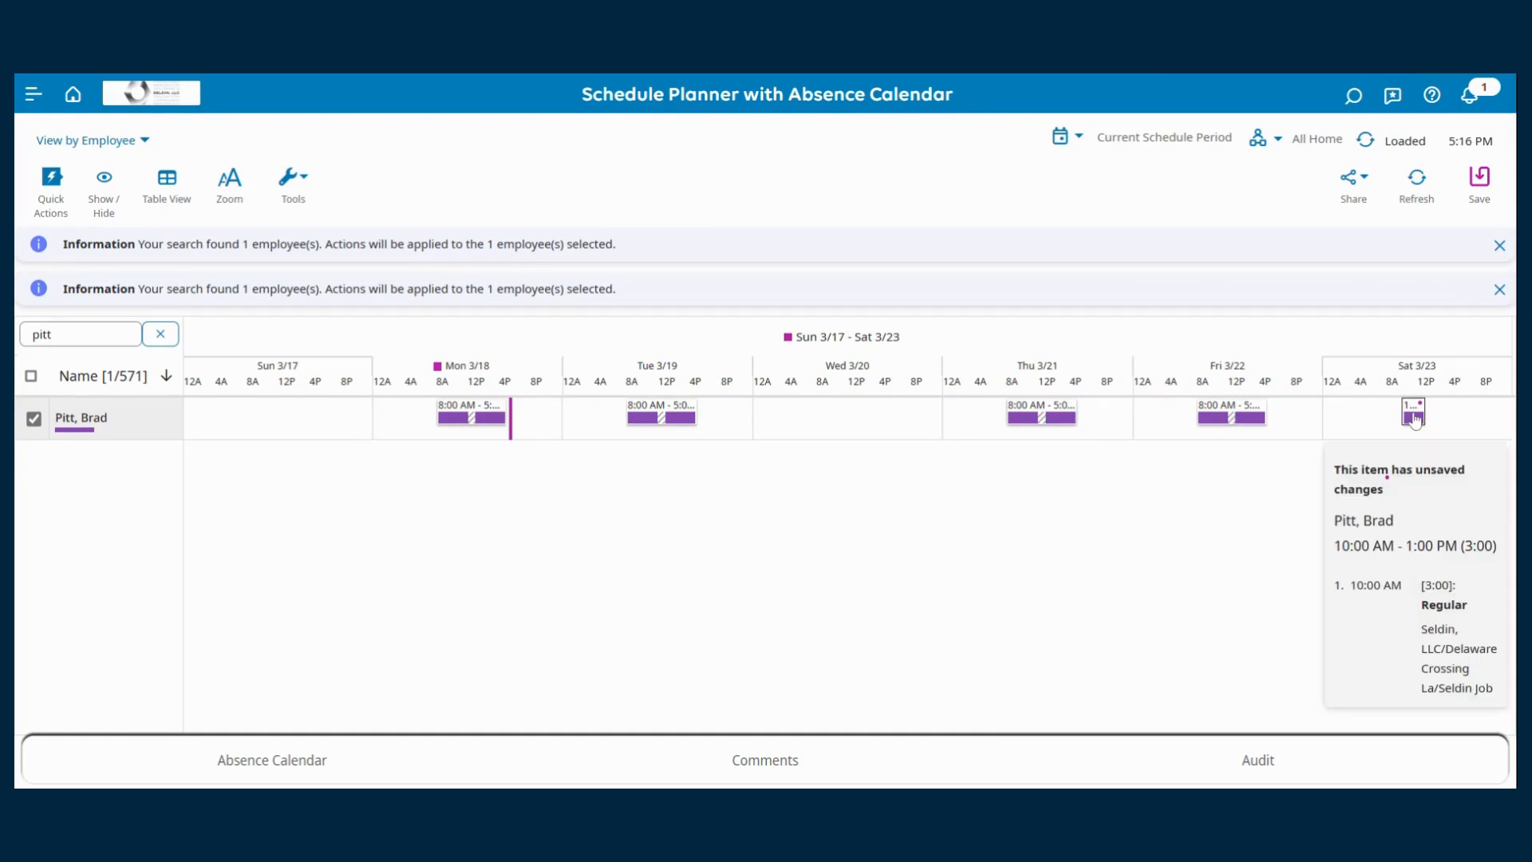
Step: Save the schedule with the new custom shift on Saturday 3/23
{"action": "left_click", "coordinate": [1479, 191]}
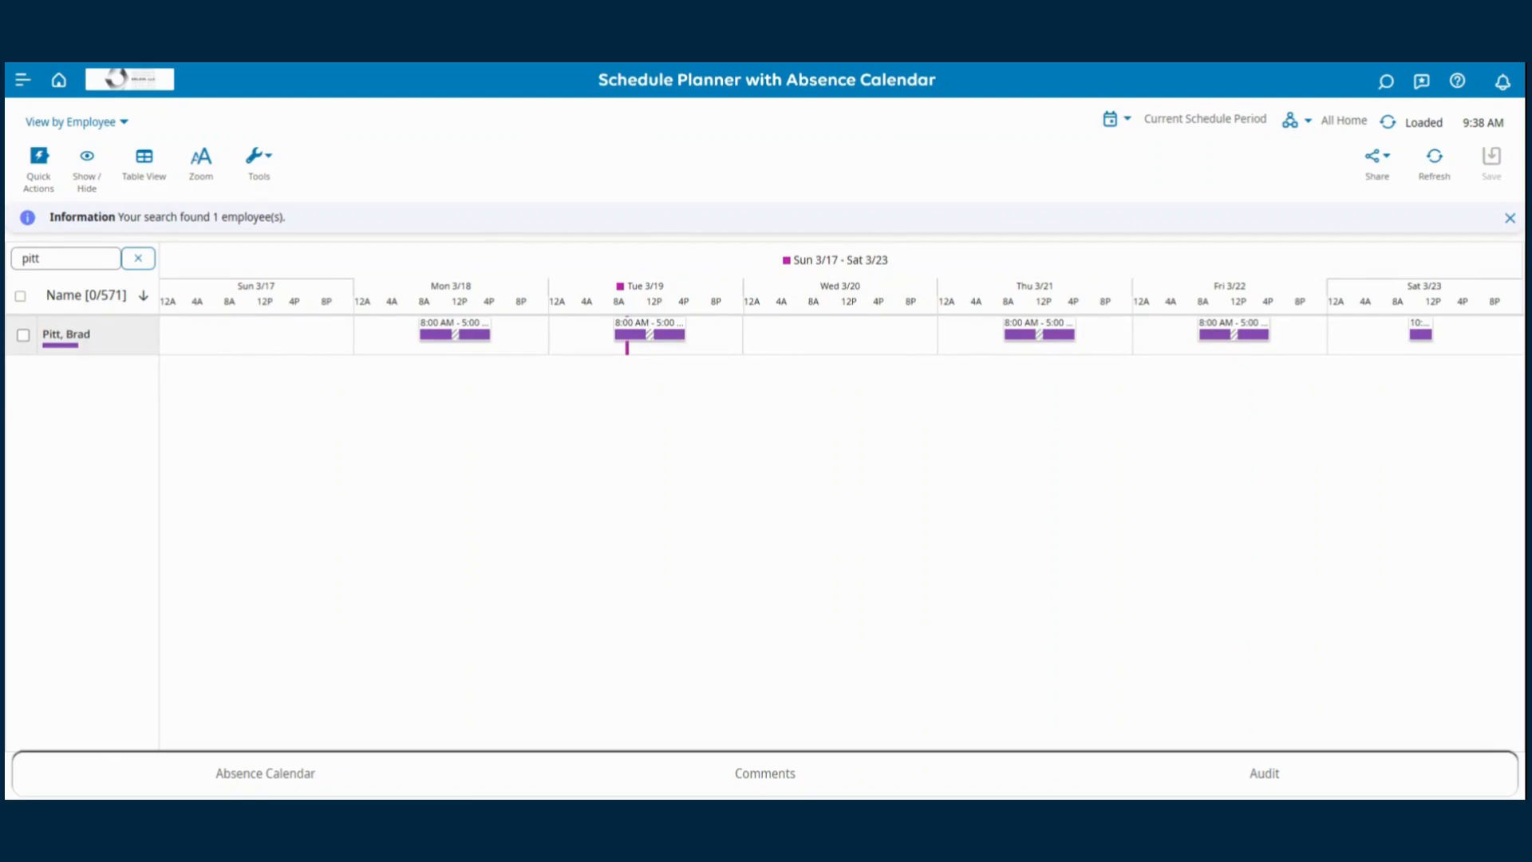
Step: Begin adding a shift for the employee on Wednesday 3/20 with a regular segment starting at 8:00 AM
{"action": "left_click", "coordinate": [849, 339]}
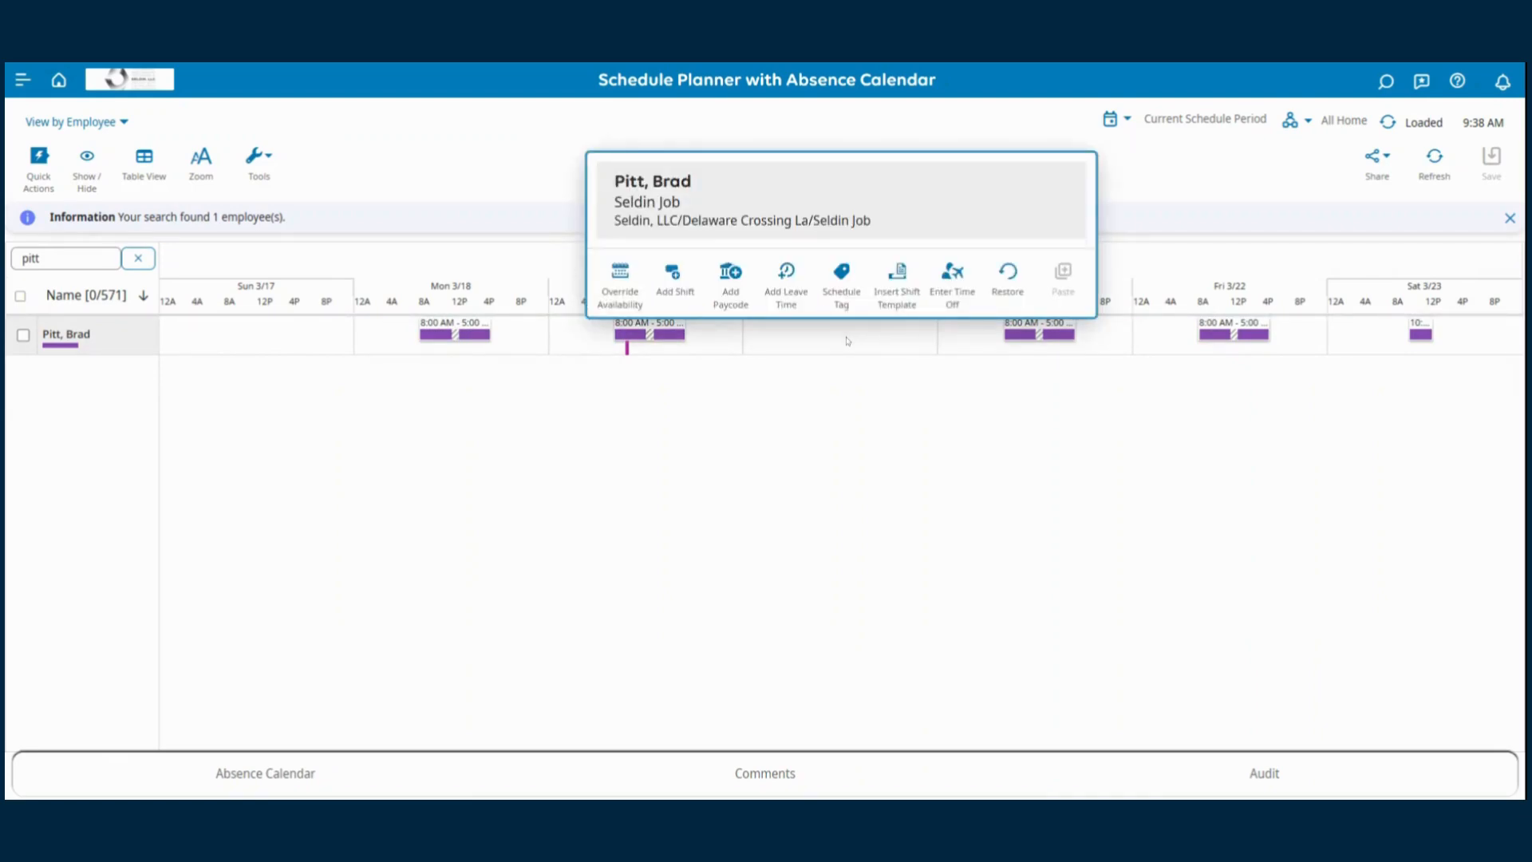
{"action": "left_click", "coordinate": [677, 276]}
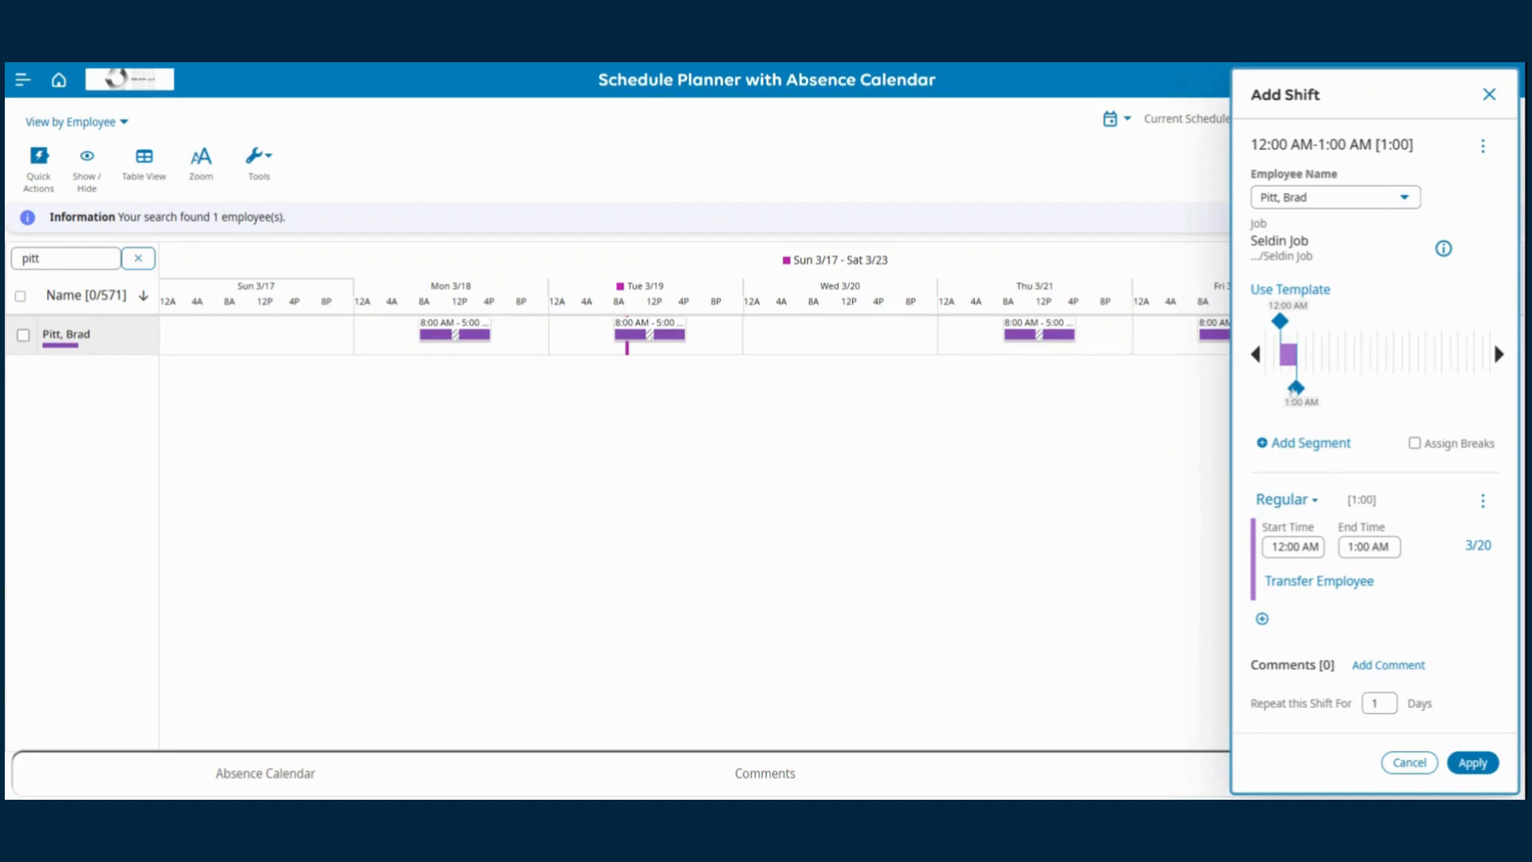
{"action": "mouse_move", "coordinate": [1295, 389]}
{"action": "left_mouse_down"}
{"action": "mouse_move", "coordinate": [1334, 388]}
{"action": "mouse_move", "coordinate": [1304, 389]}
{"action": "left_mouse_up"}
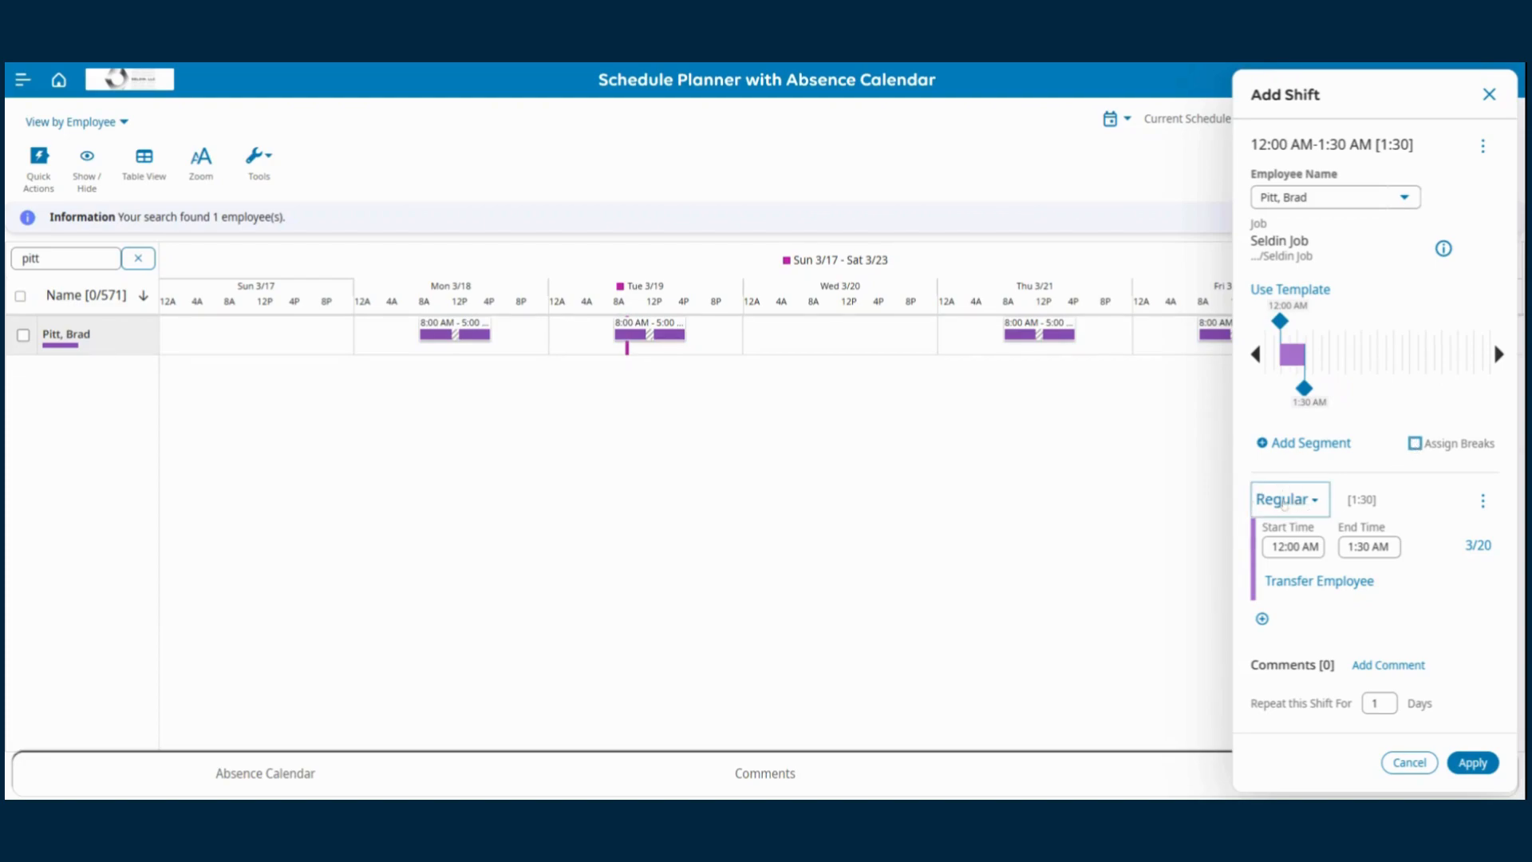
{"action": "left_click", "coordinate": [1294, 504]}
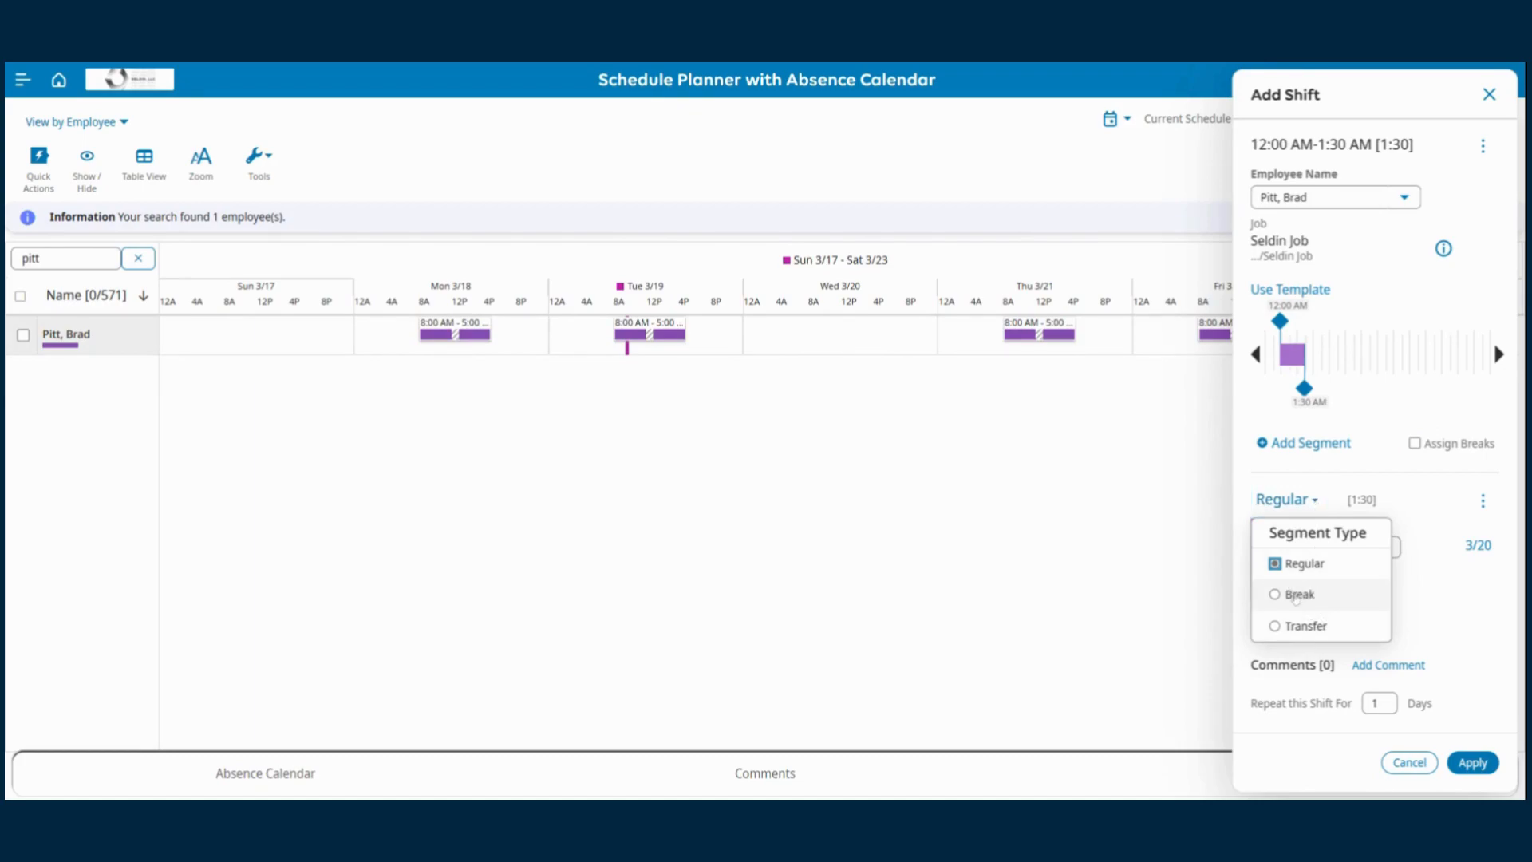
{"action": "left_click", "coordinate": [1444, 600]}
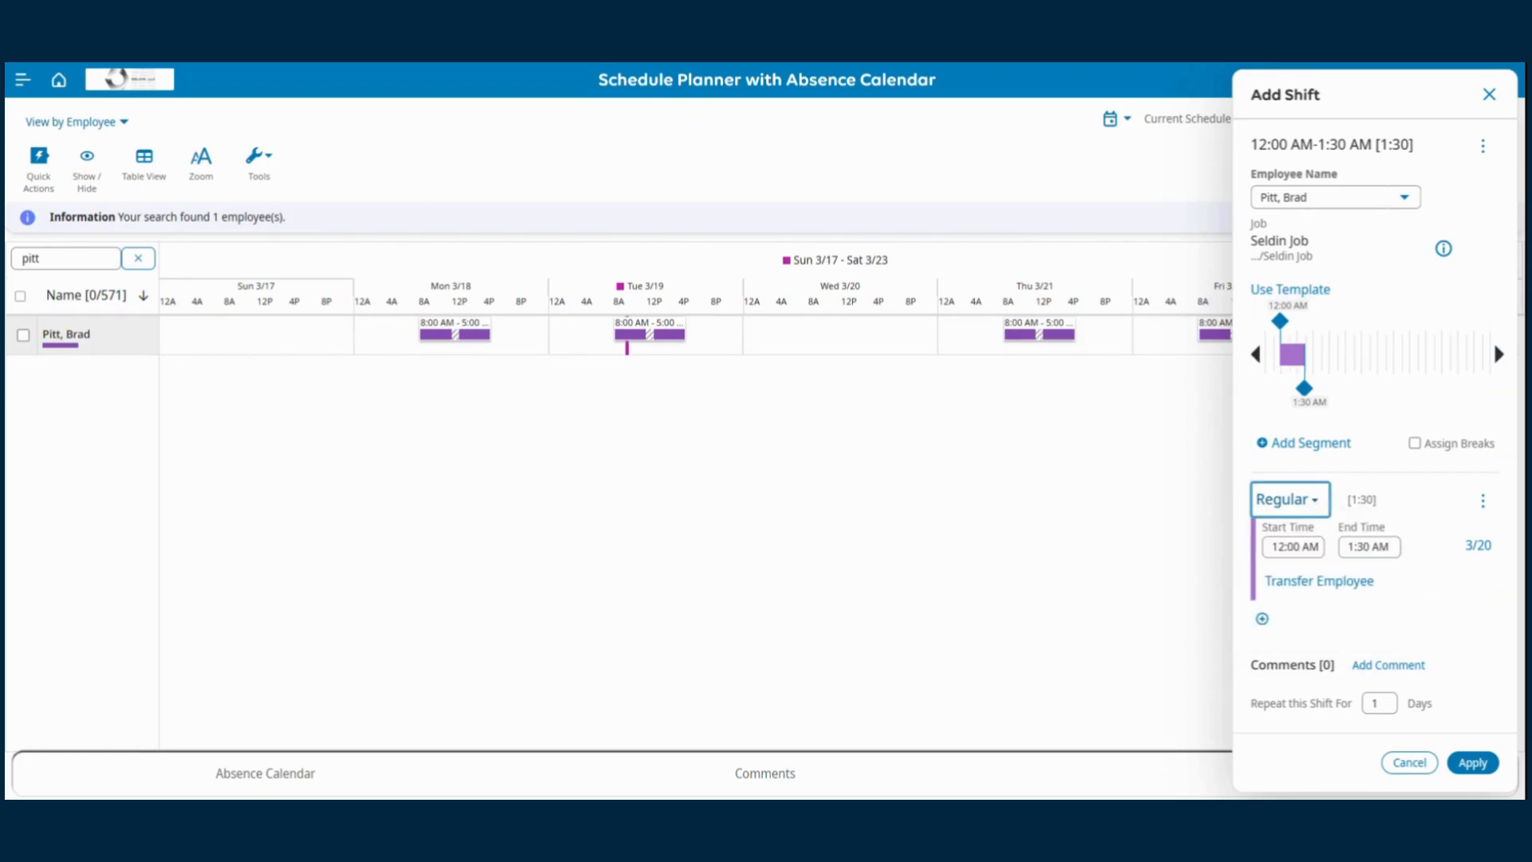
{"action": "key", "text": "Tab"}
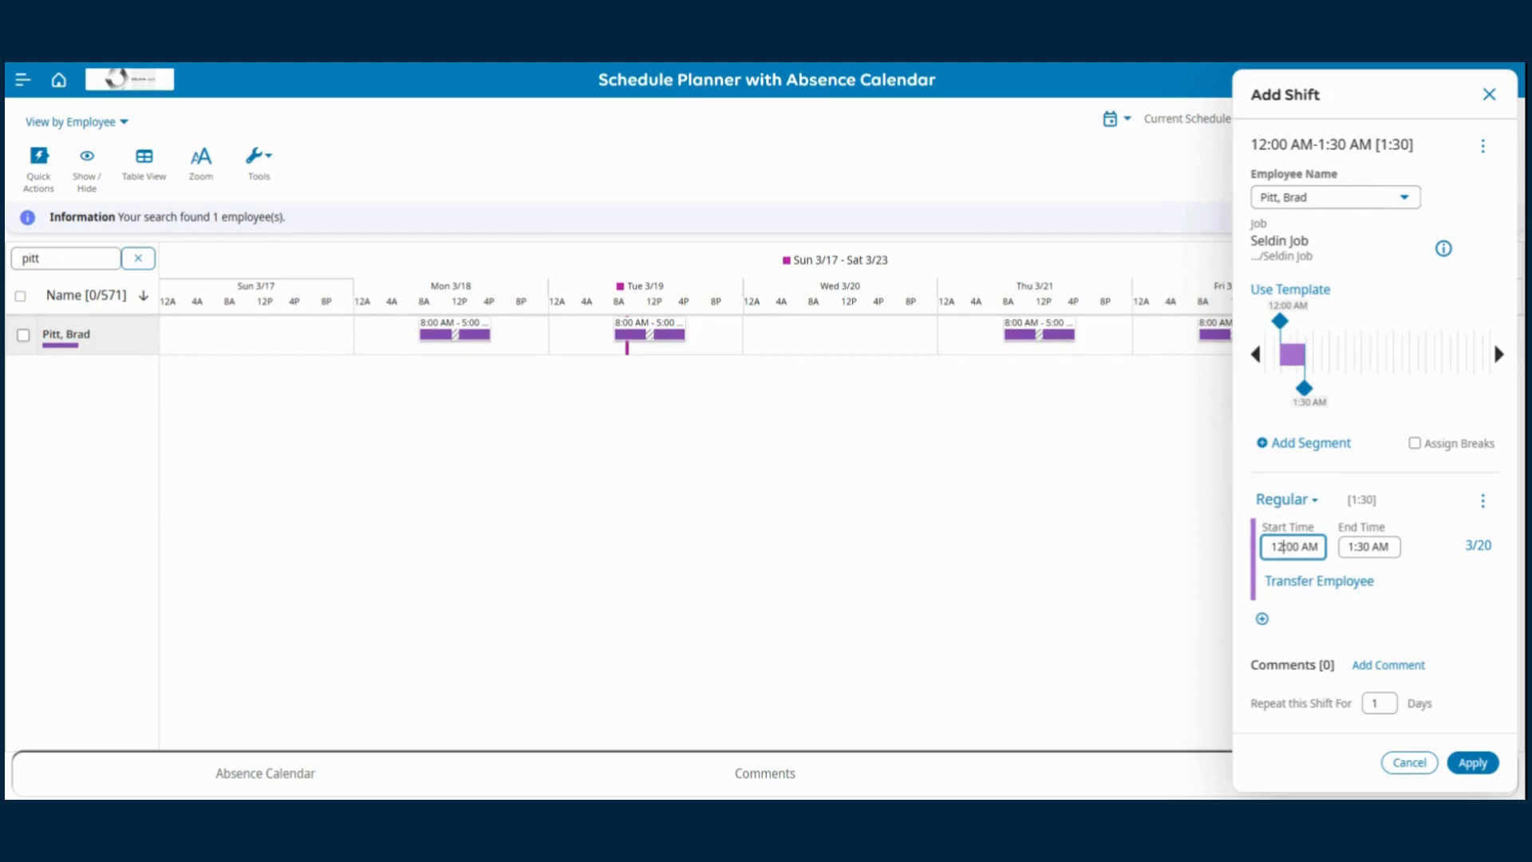
{"action": "type", "text": "08"}
{"action": "left_click", "coordinate": [1397, 609]}
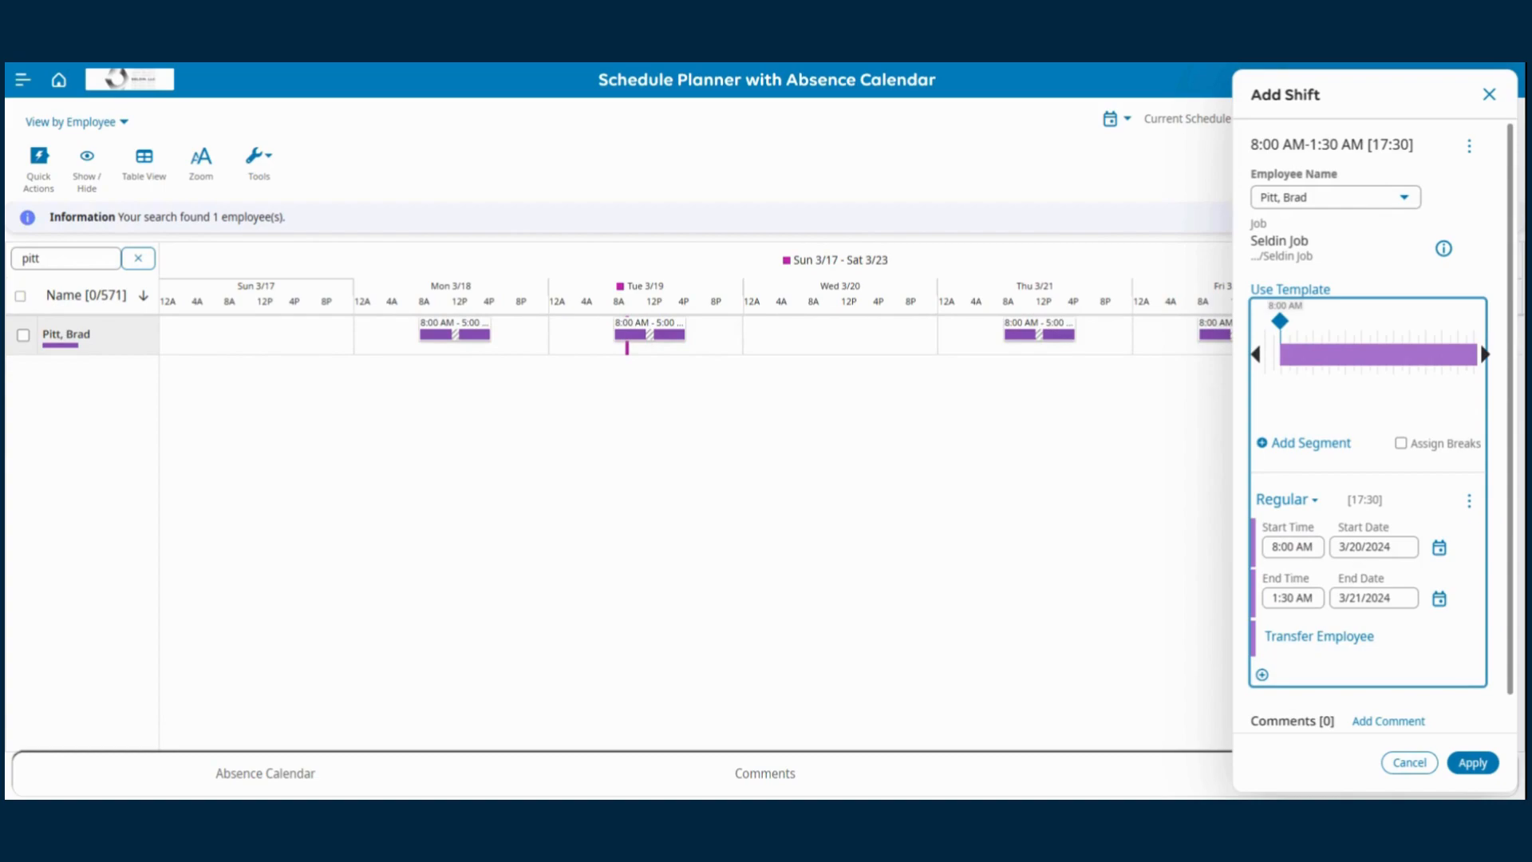
Step: Set the end time of the Wednesday shift's first regular segment to 12:00 PM
{"action": "left_click", "coordinate": [1281, 596]}
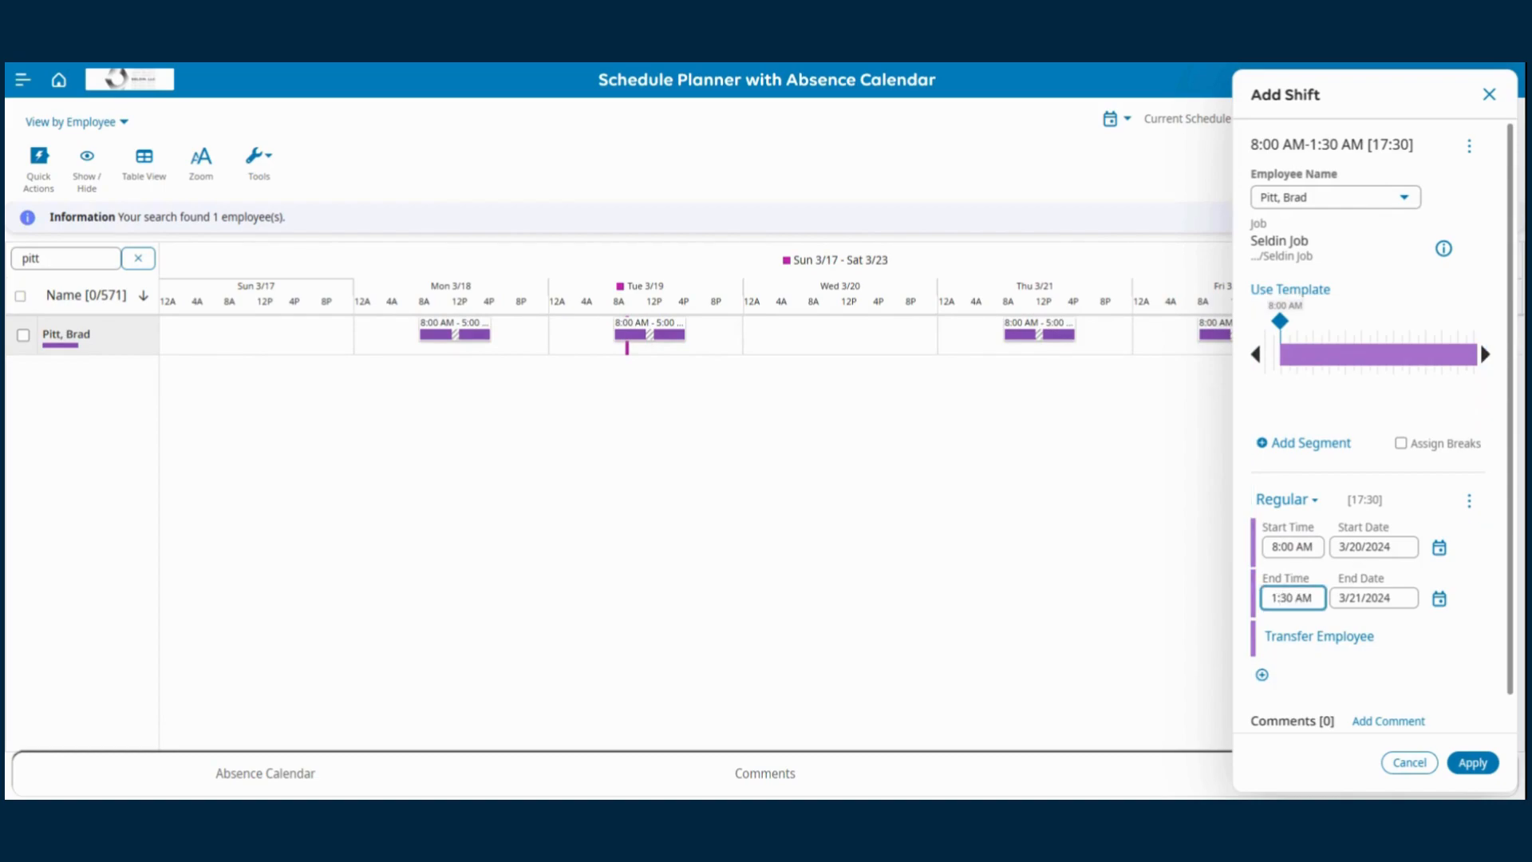
{"action": "key", "text": "BackSpace"}
{"action": "key", "text": "BackSpace"}
{"action": "key", "text": "BackSpace"}
{"action": "key", "text": "BackSpace"}
{"action": "key", "text": "BackSpace"}
{"action": "key", "text": "BackSpace"}
{"action": "type", "text": "12pm"}
{"action": "left_click", "coordinate": [1381, 654]}
Step: Add a break segment from 12:00 PM to 1:00 PM after the first regular segment
{"action": "scroll", "coordinate": [1235, 627], "scroll_direction": "down", "scroll_amount": 1}
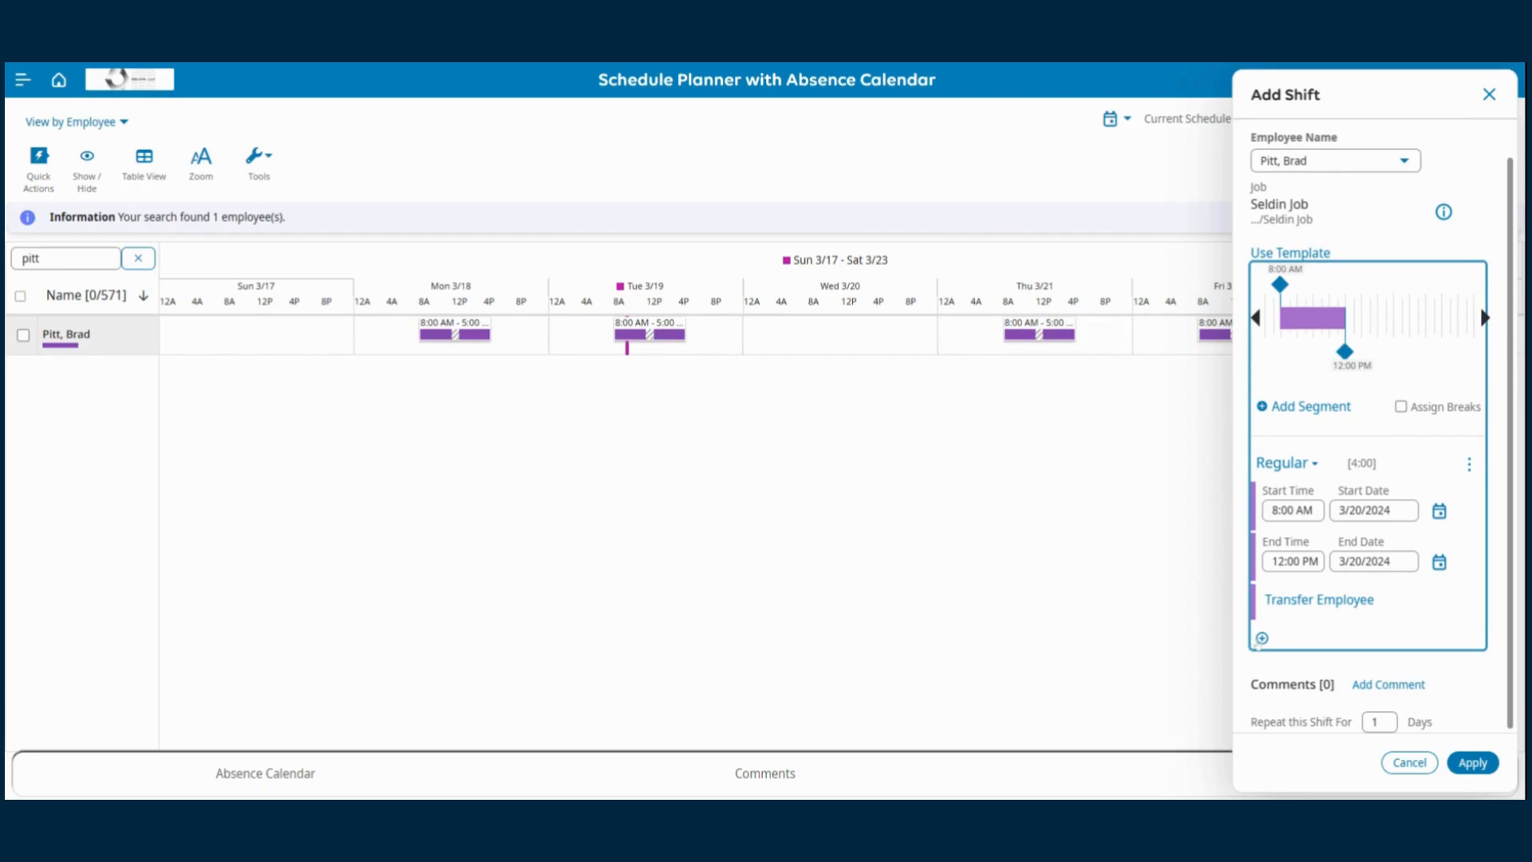
{"action": "left_click", "coordinate": [1261, 638]}
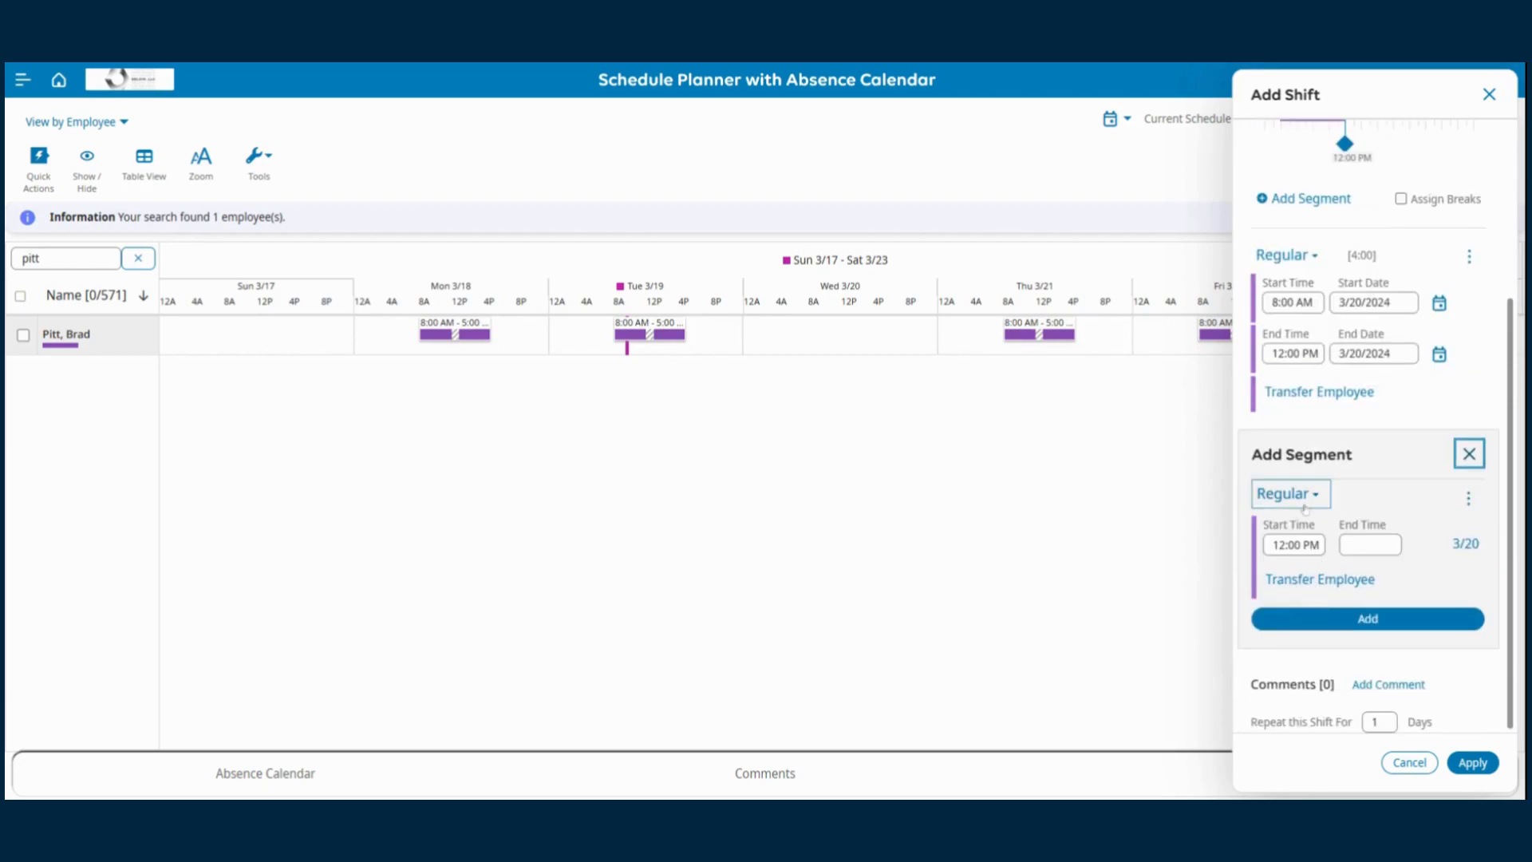
{"action": "left_click", "coordinate": [1324, 497]}
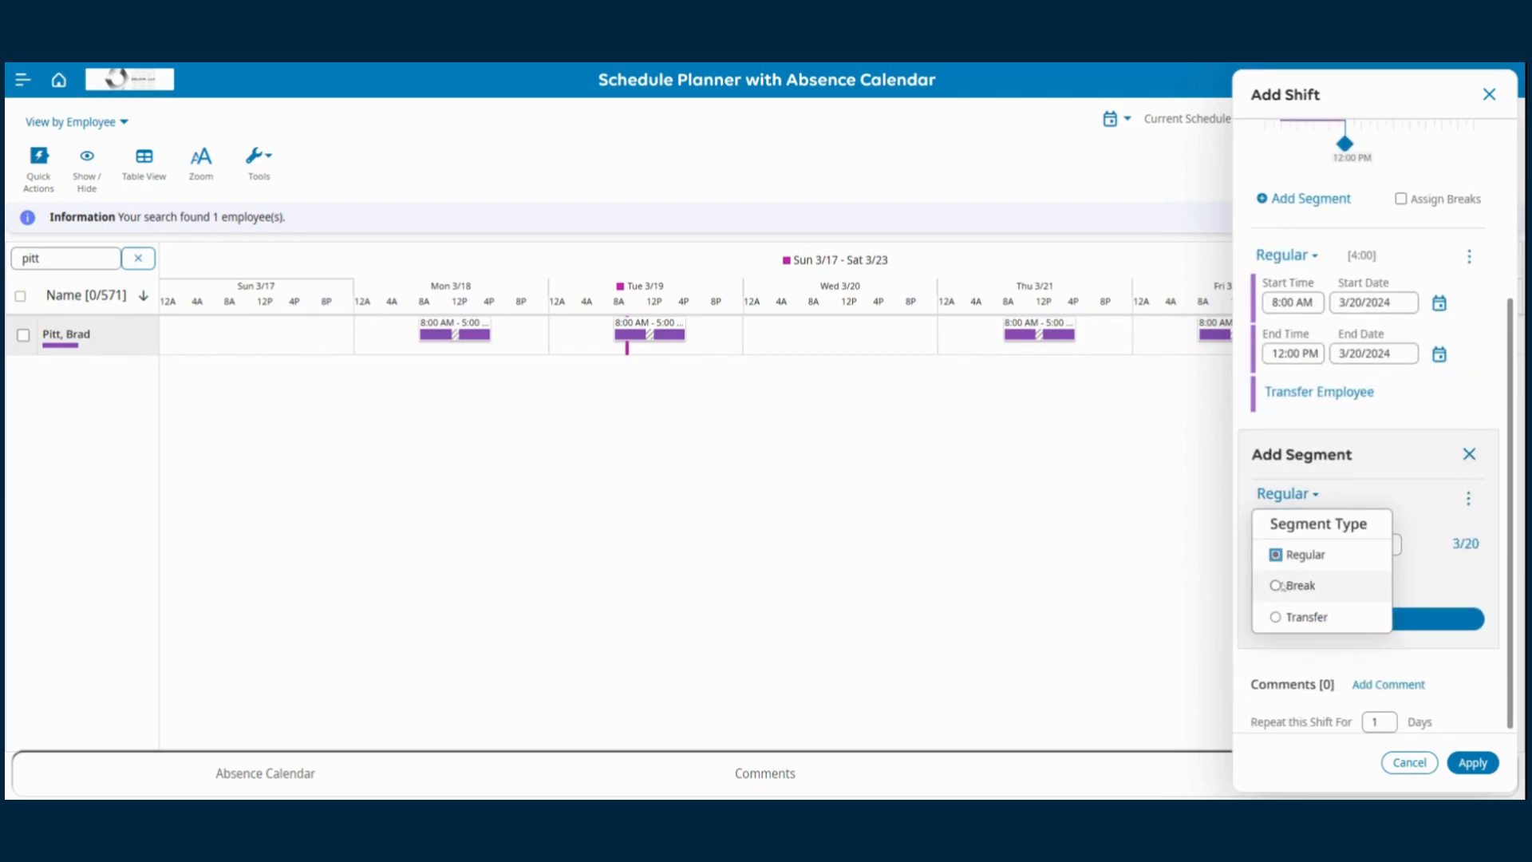
{"action": "left_click", "coordinate": [1281, 585]}
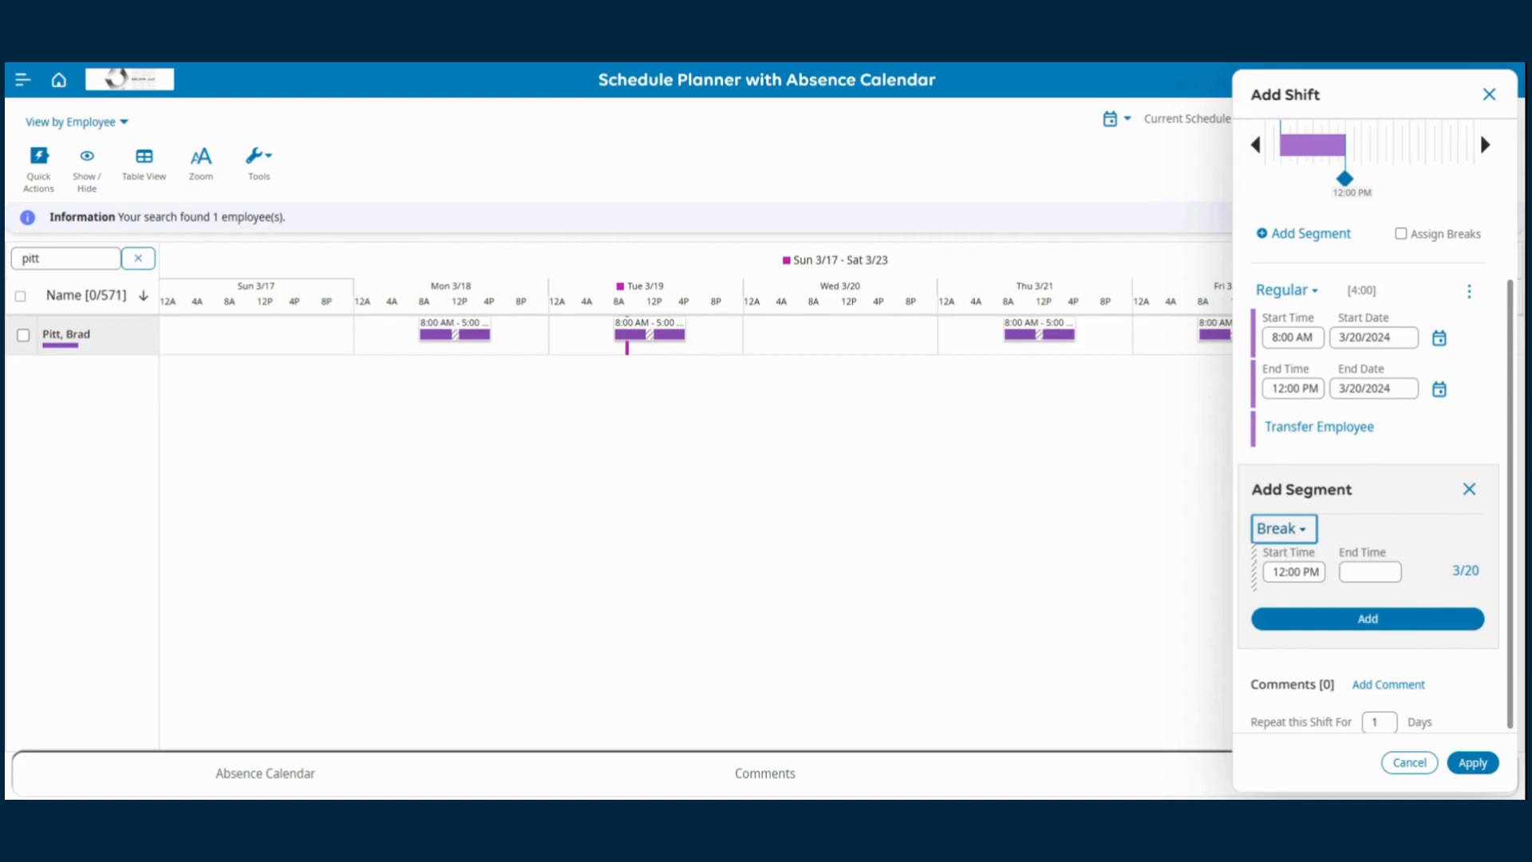
{"action": "left_click", "coordinate": [1370, 572]}
{"action": "type", "text": "1pm"}
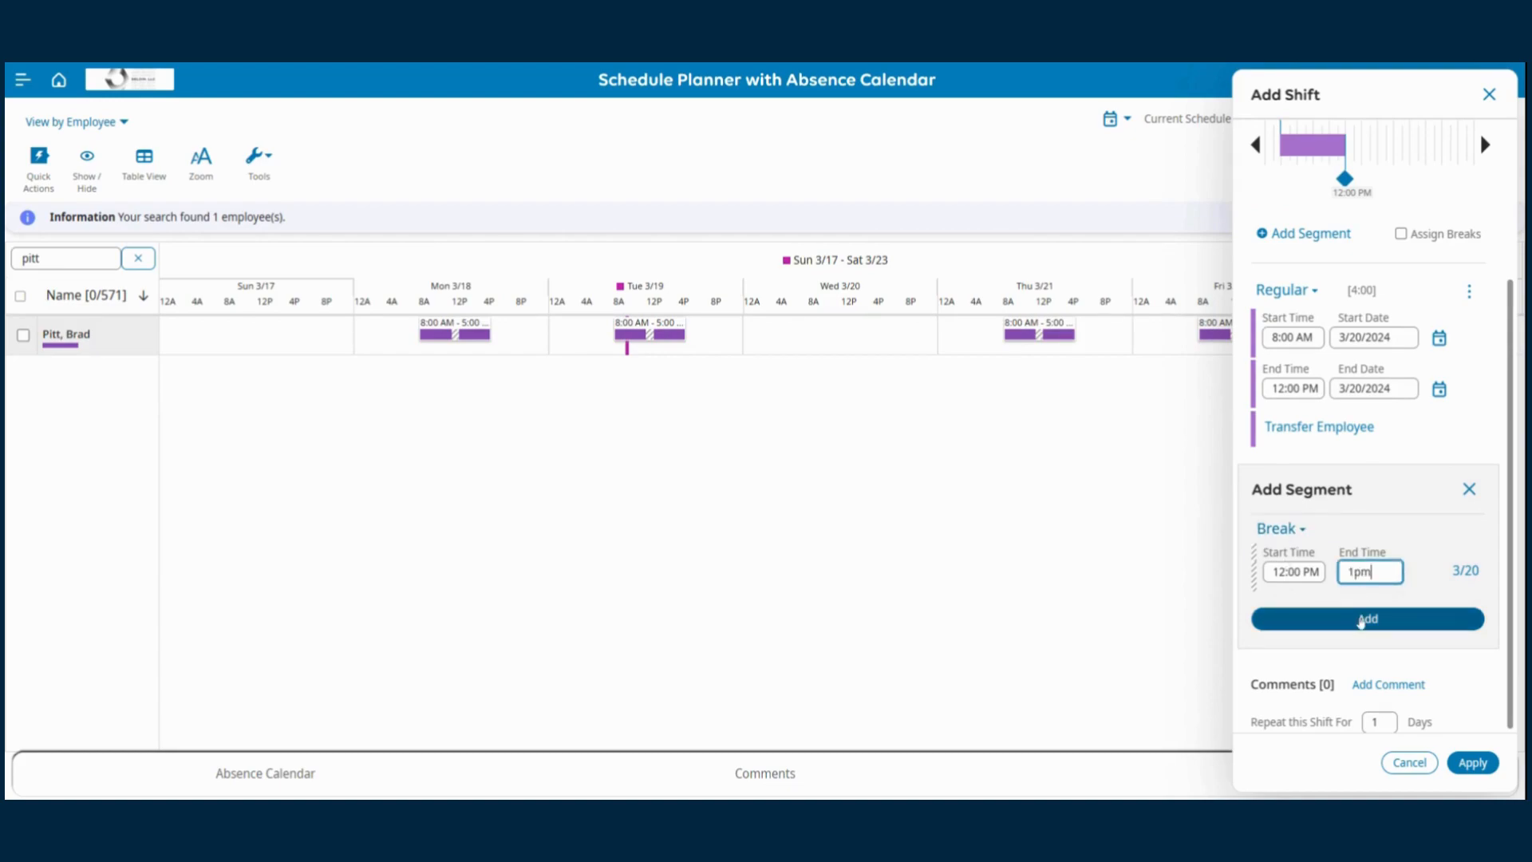
{"action": "left_click", "coordinate": [1361, 620]}
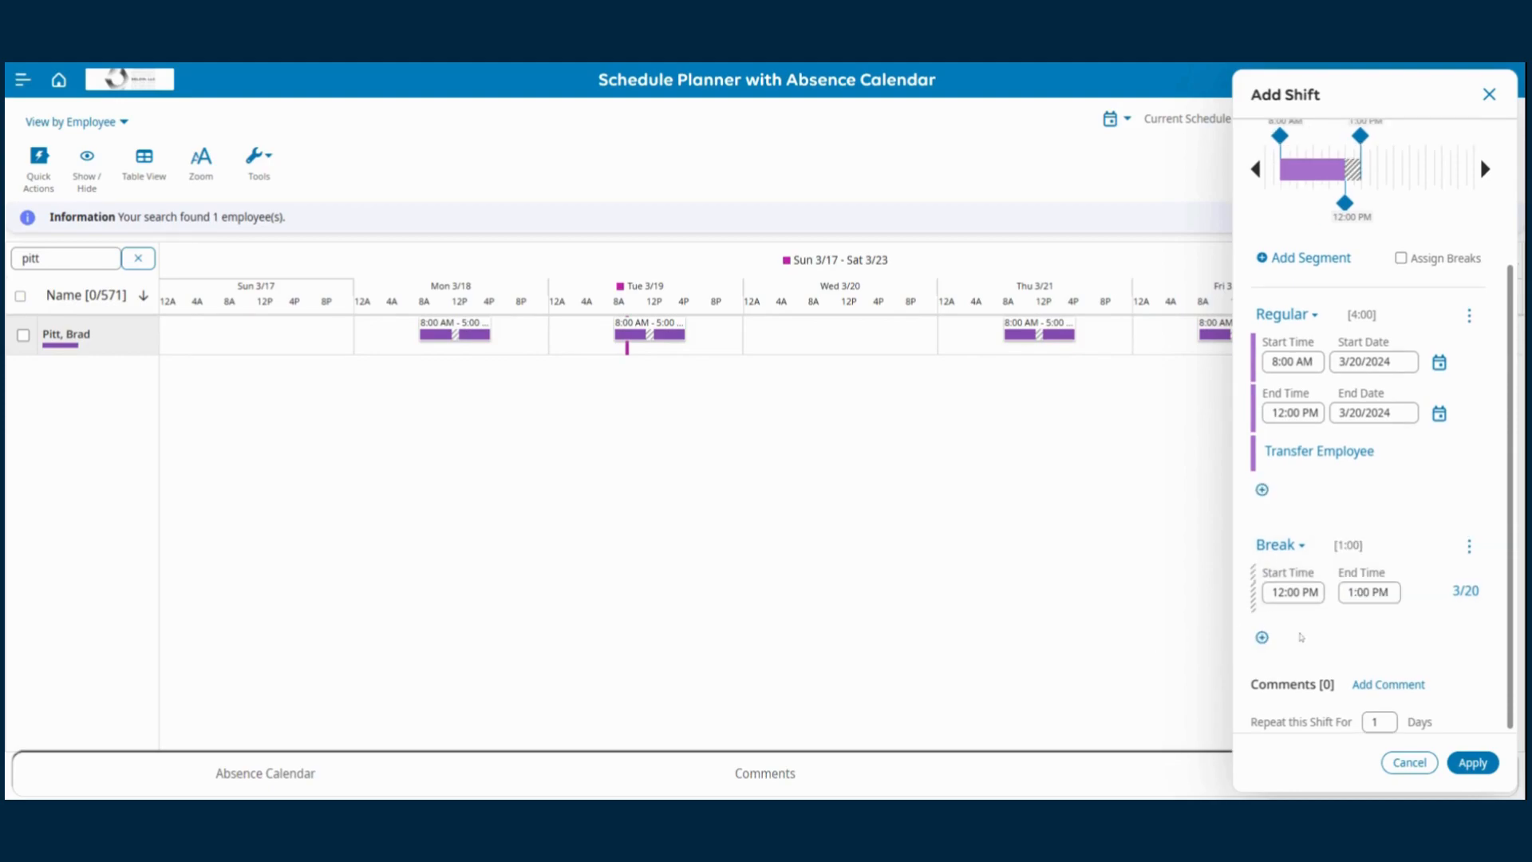
Step: Add a second regular segment from 1:00 PM to 6:00 PM after the break
{"action": "left_click", "coordinate": [1261, 637]}
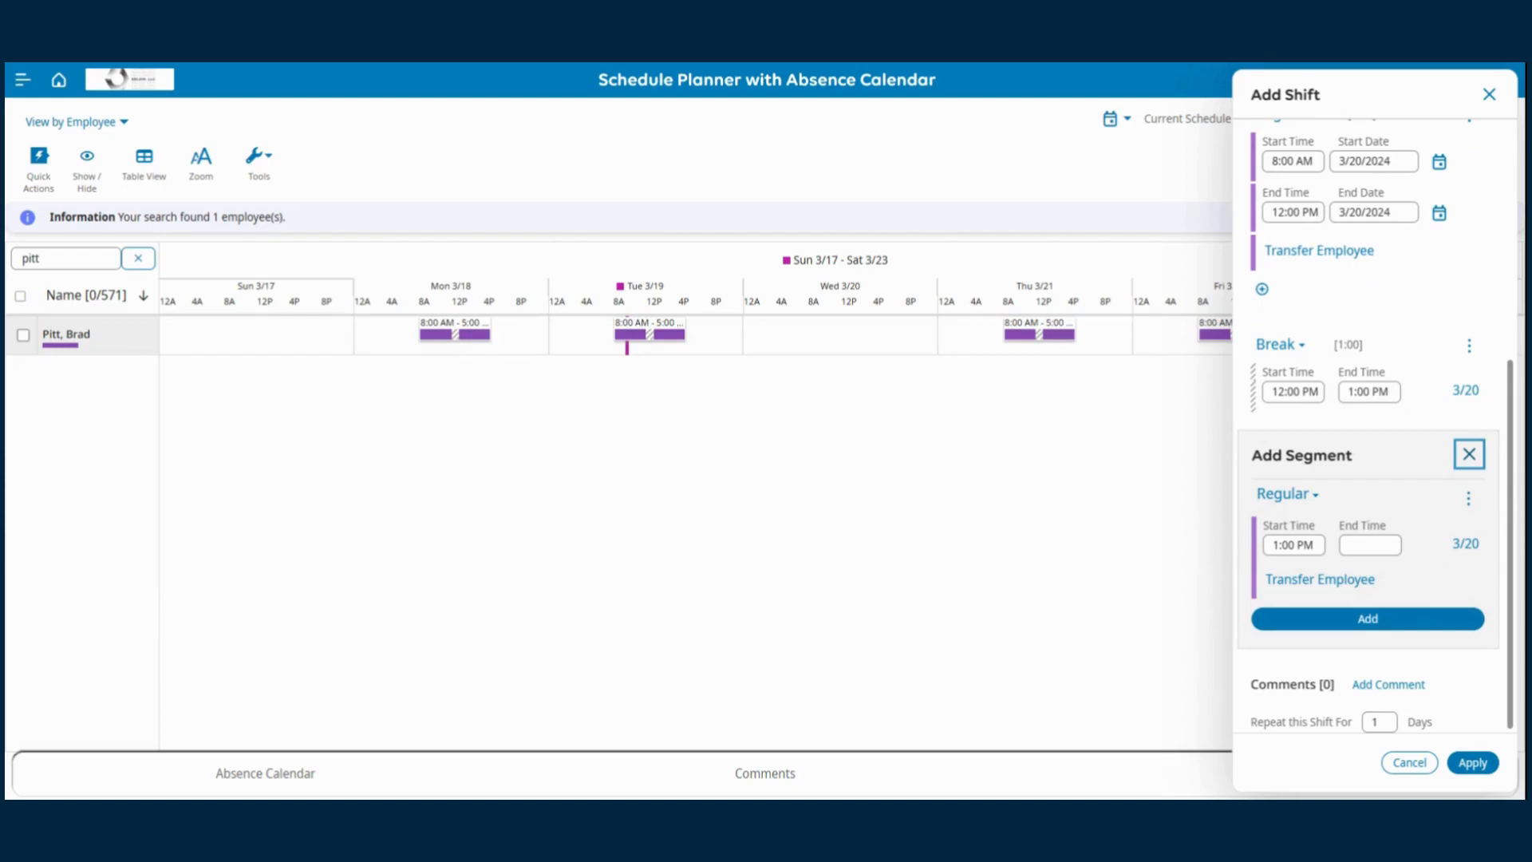
{"action": "left_click", "coordinate": [1369, 544]}
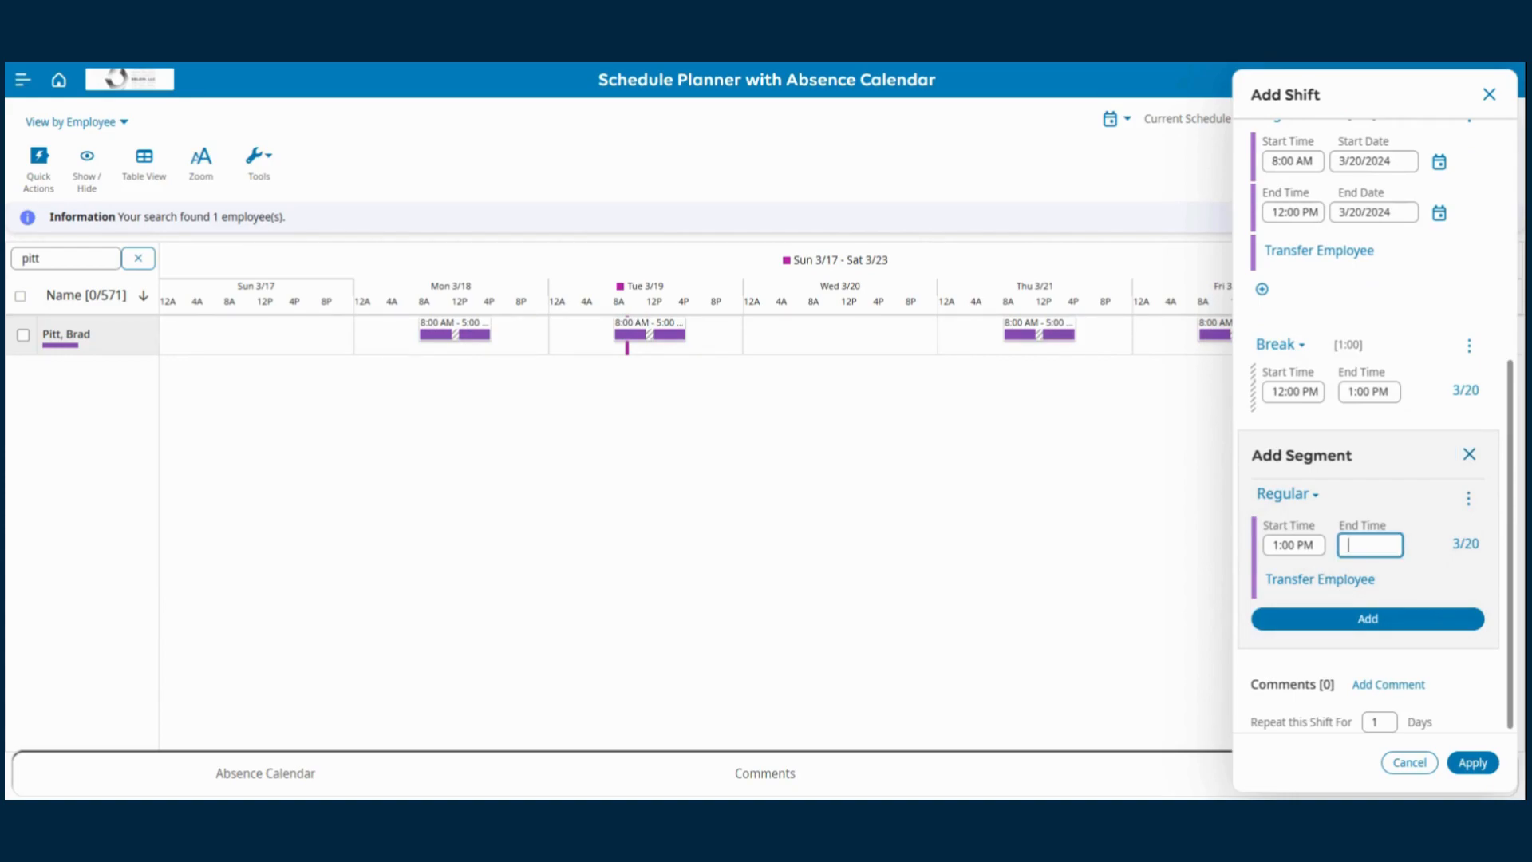
{"action": "type", "text": "5p"}
{"action": "key", "text": "BackSpace"}
{"action": "key", "text": "BackSpace"}
{"action": "type", "text": "6pm"}
{"action": "left_click", "coordinate": [1406, 620]}
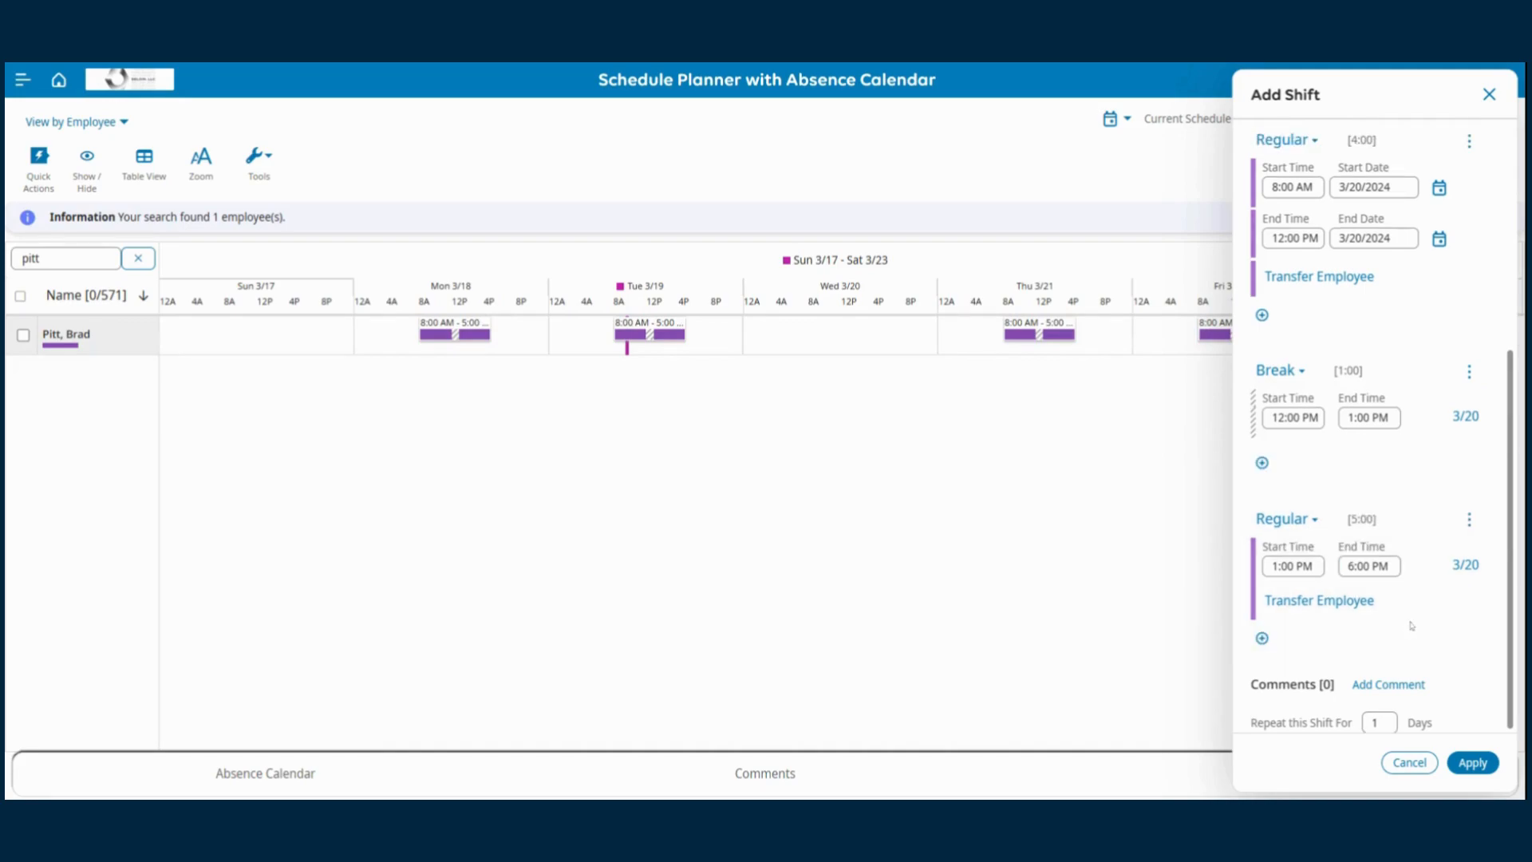
Step: Review the segments, apply the Wednesday 3/20 shift to the employee's schedule and save it
{"action": "scroll", "coordinate": [1413, 621], "scroll_direction": "up", "scroll_amount": 1}
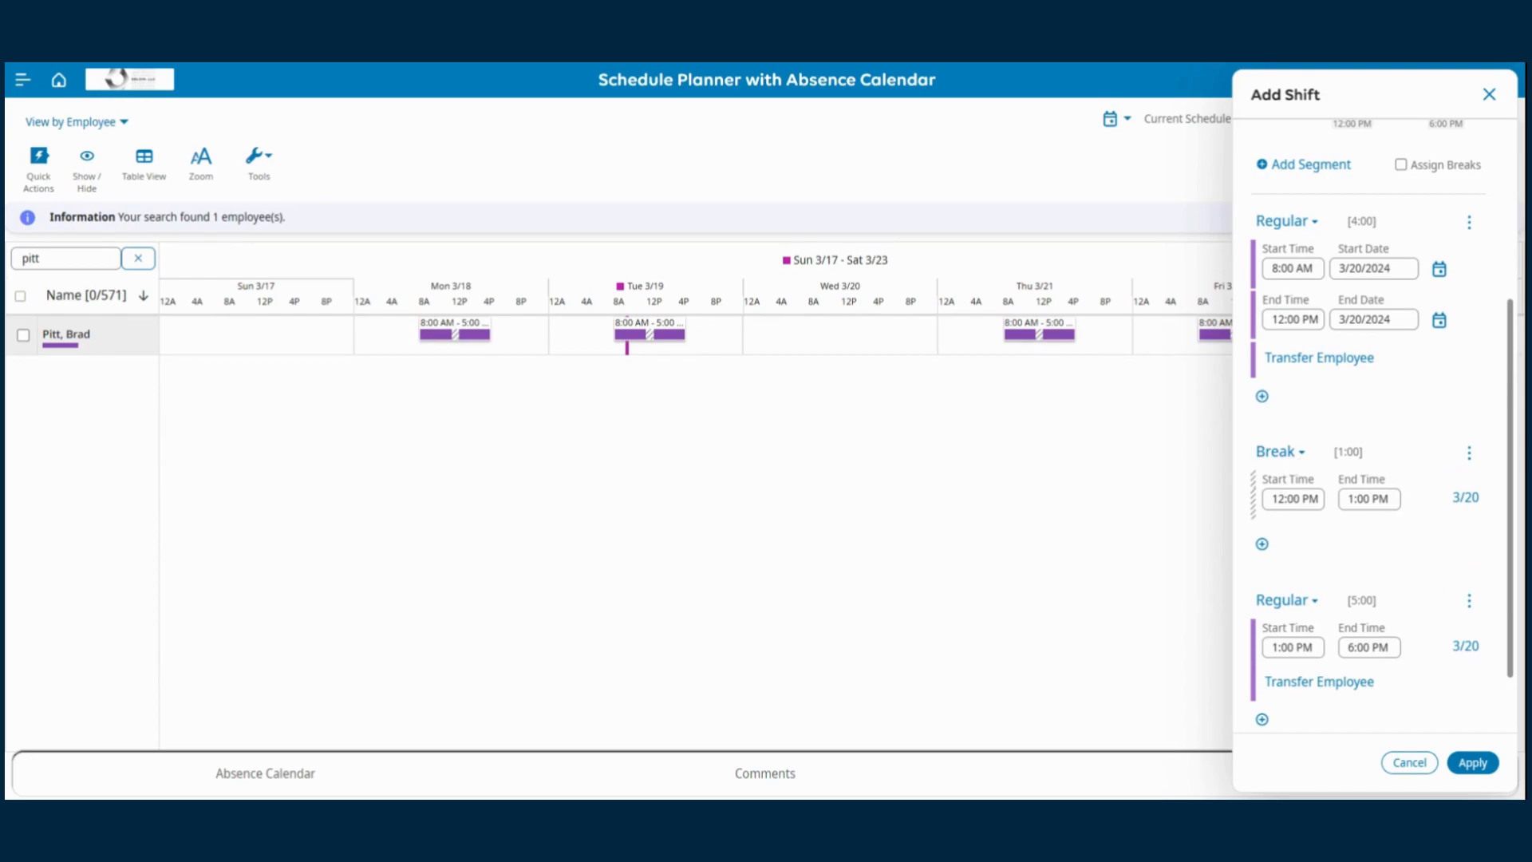
{"action": "scroll", "coordinate": [1409, 536], "scroll_direction": "down", "scroll_amount": 1}
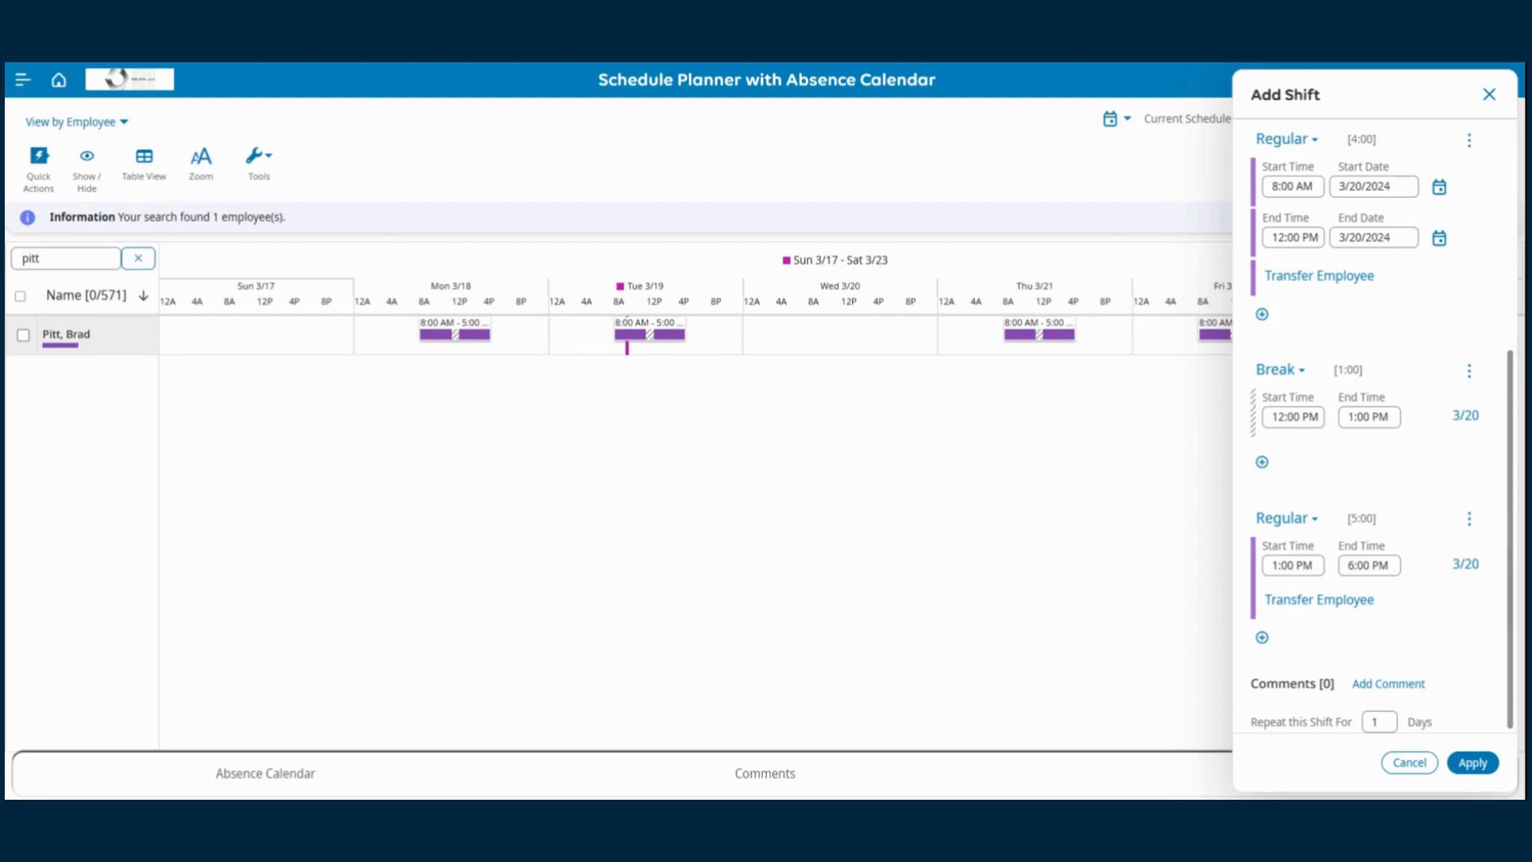
{"action": "left_click", "coordinate": [1472, 763]}
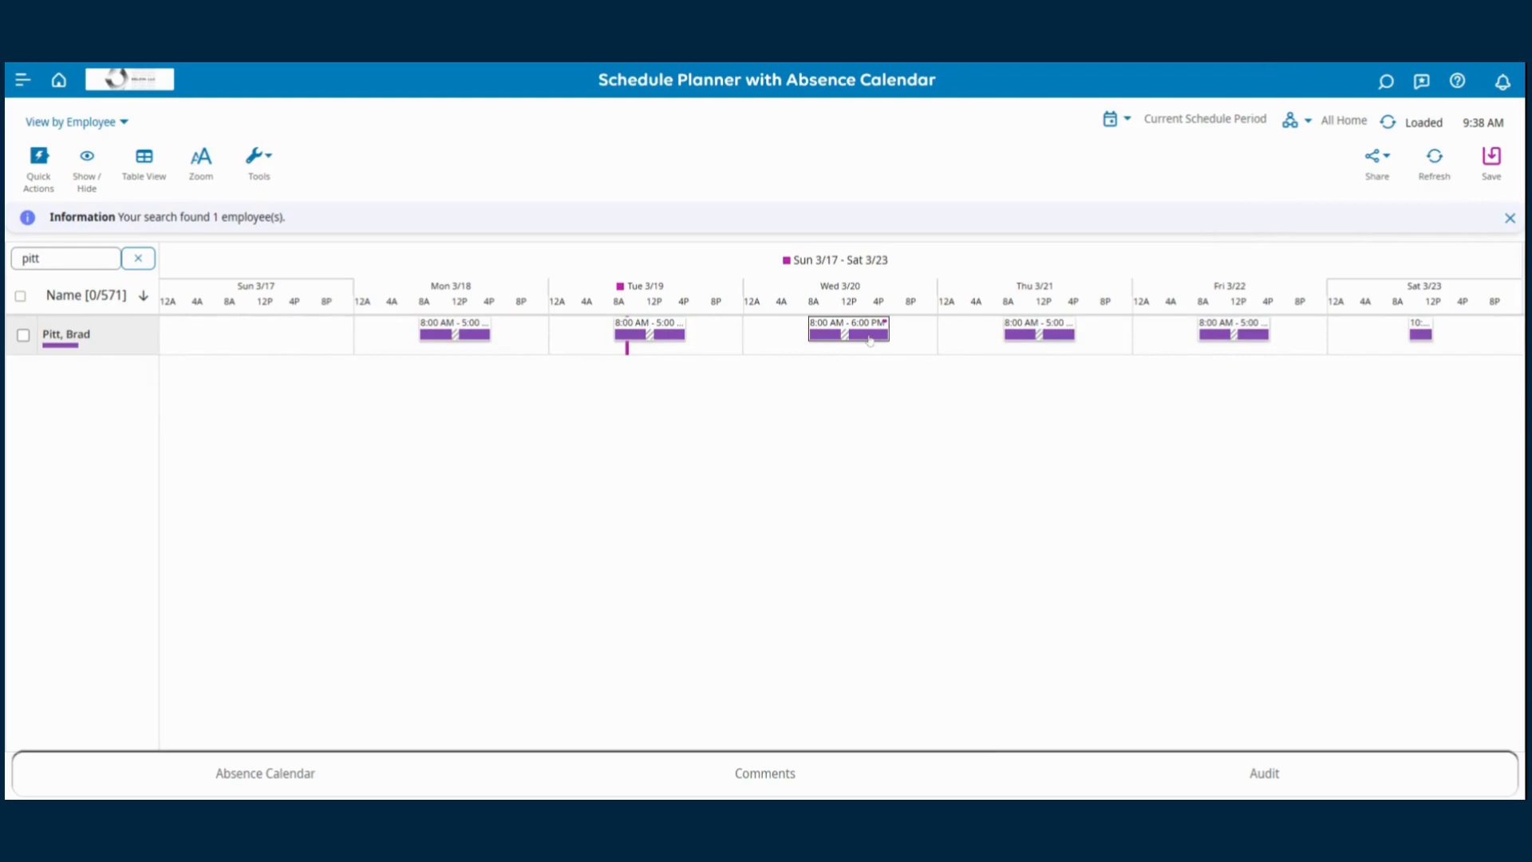
{"action": "left_click", "coordinate": [1491, 157]}
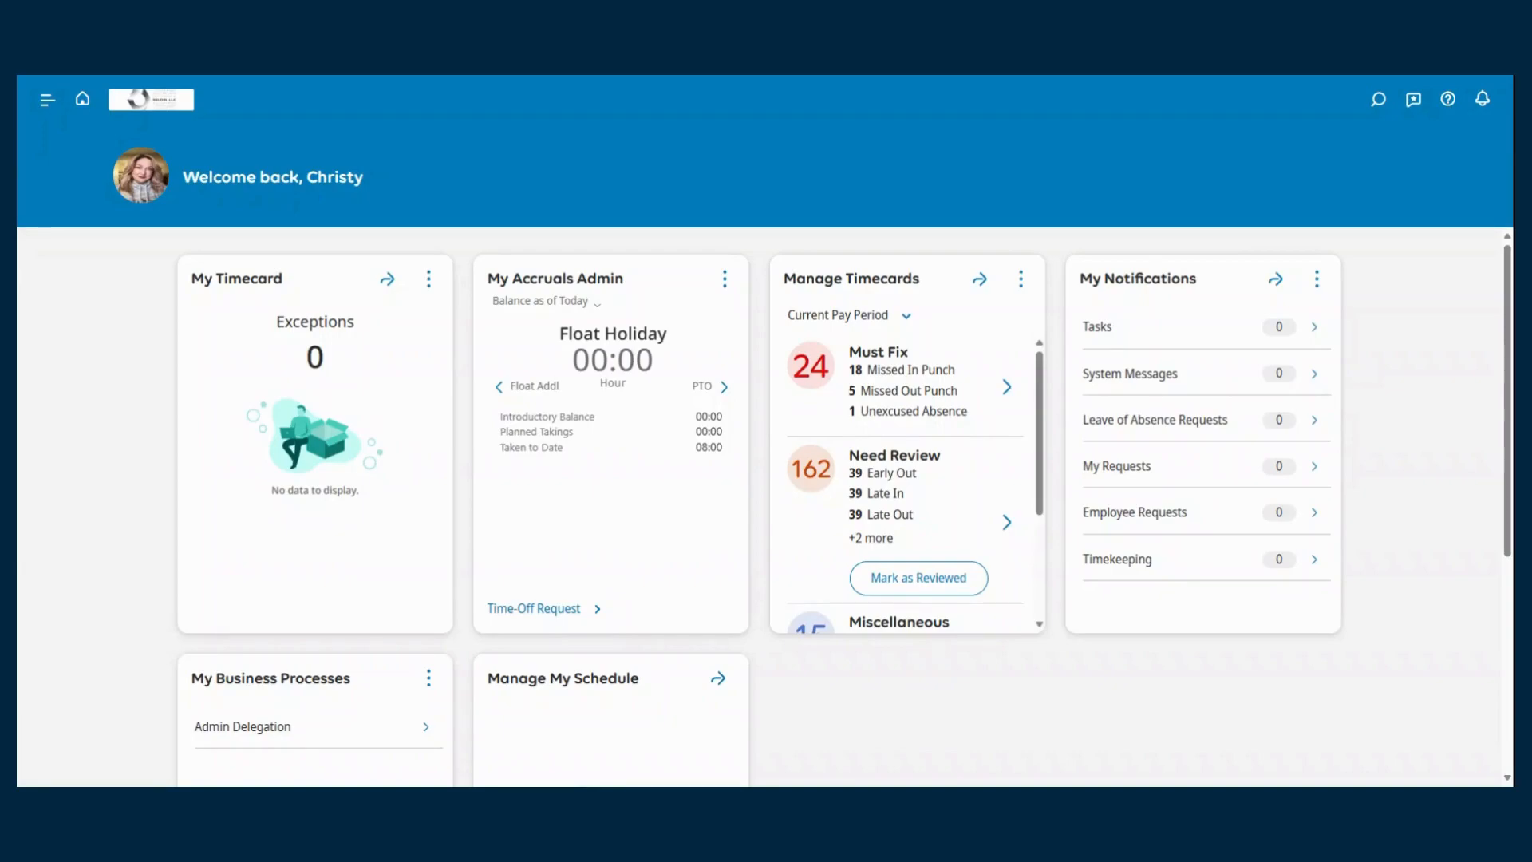
Step: Open the employee's timecard for the current pay period
{"action": "left_click", "coordinate": [47, 99]}
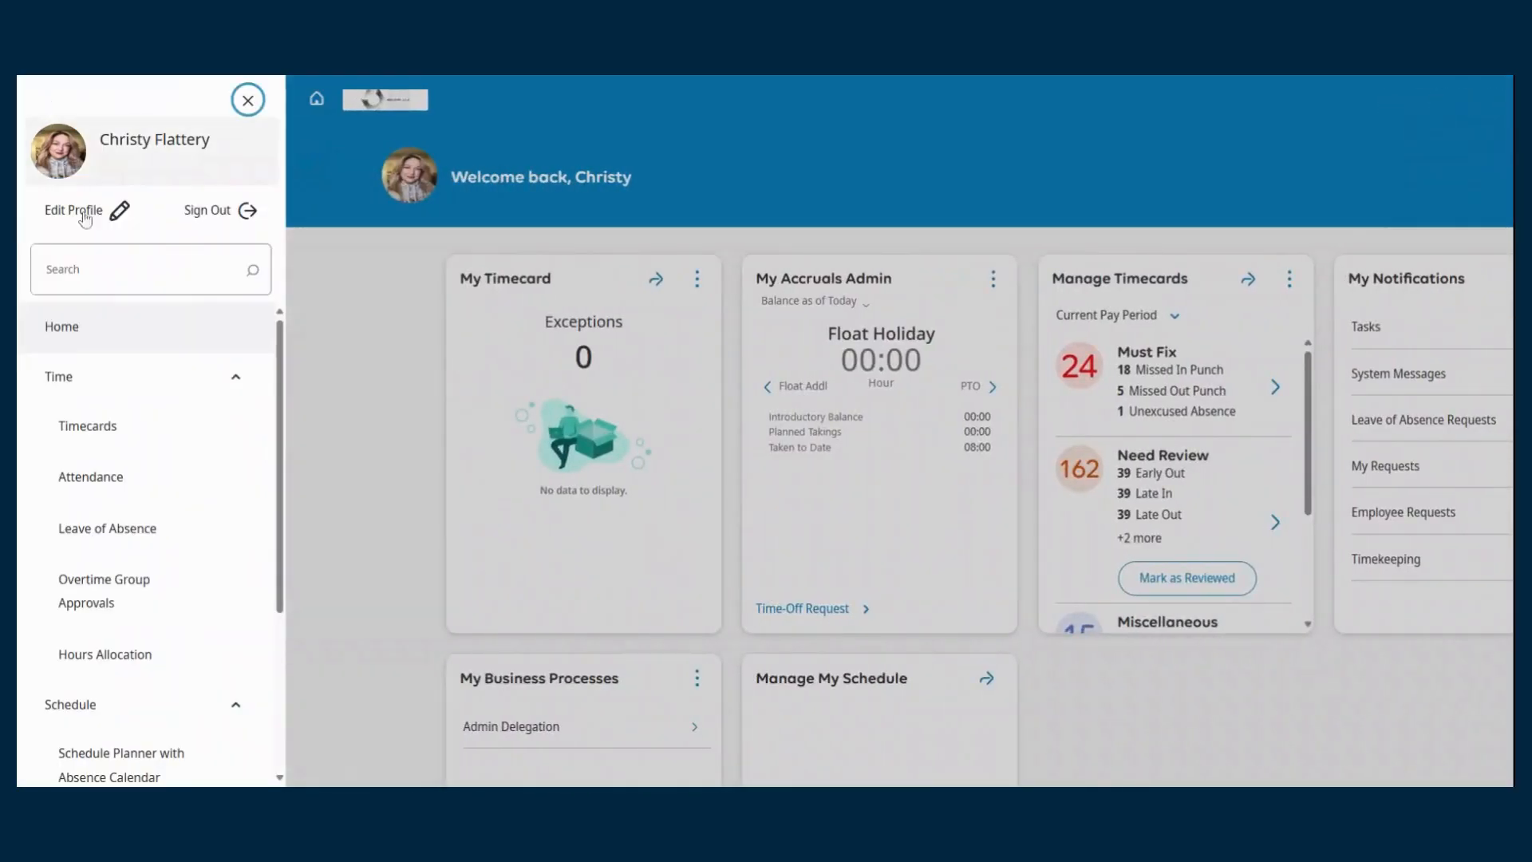
{"action": "left_click", "coordinate": [168, 433]}
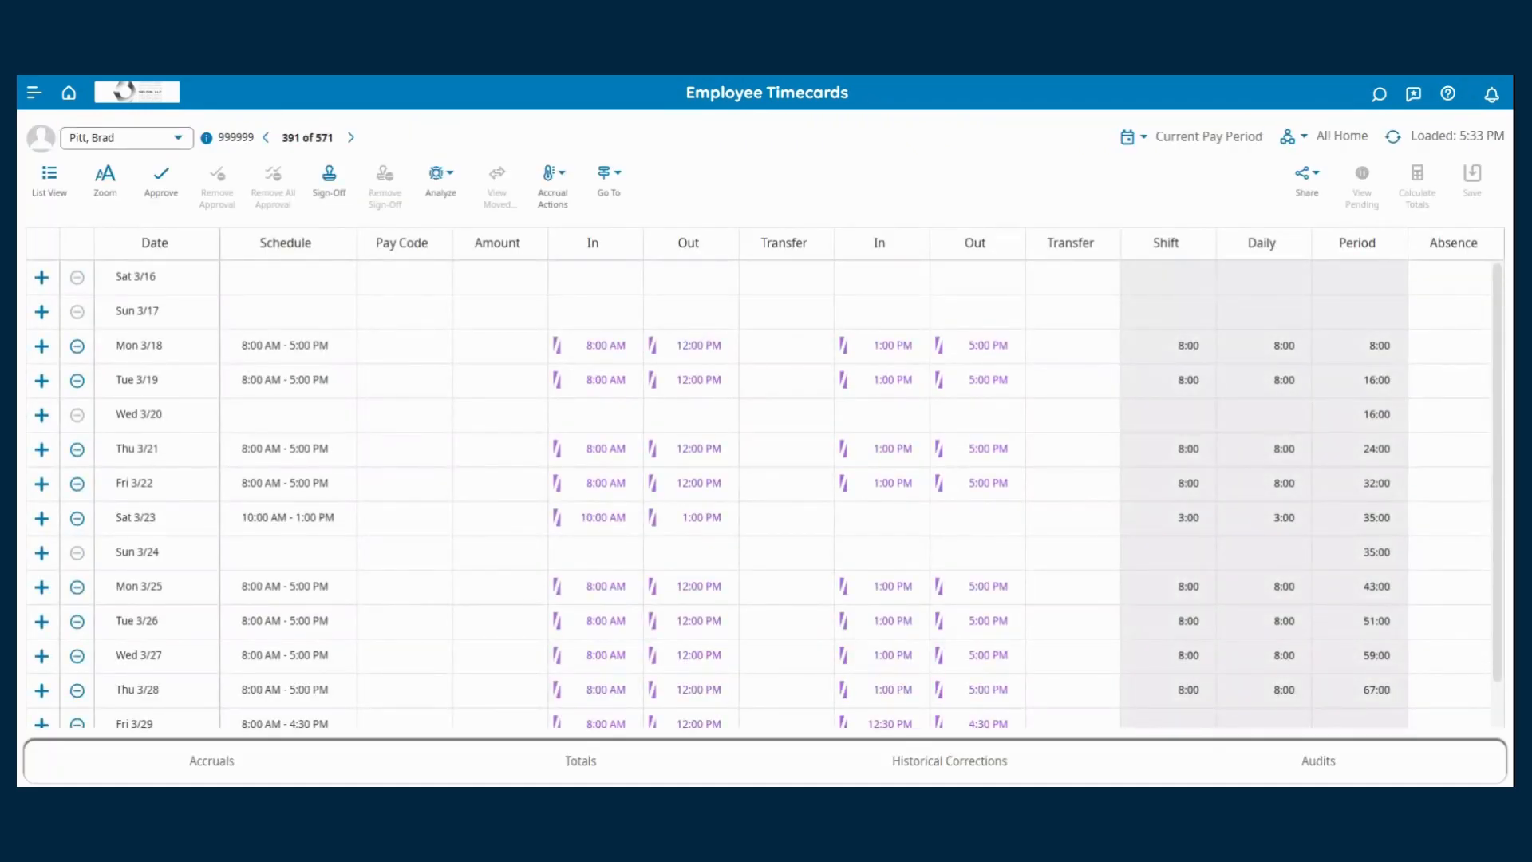
{"action": "left_click", "coordinate": [584, 354]}
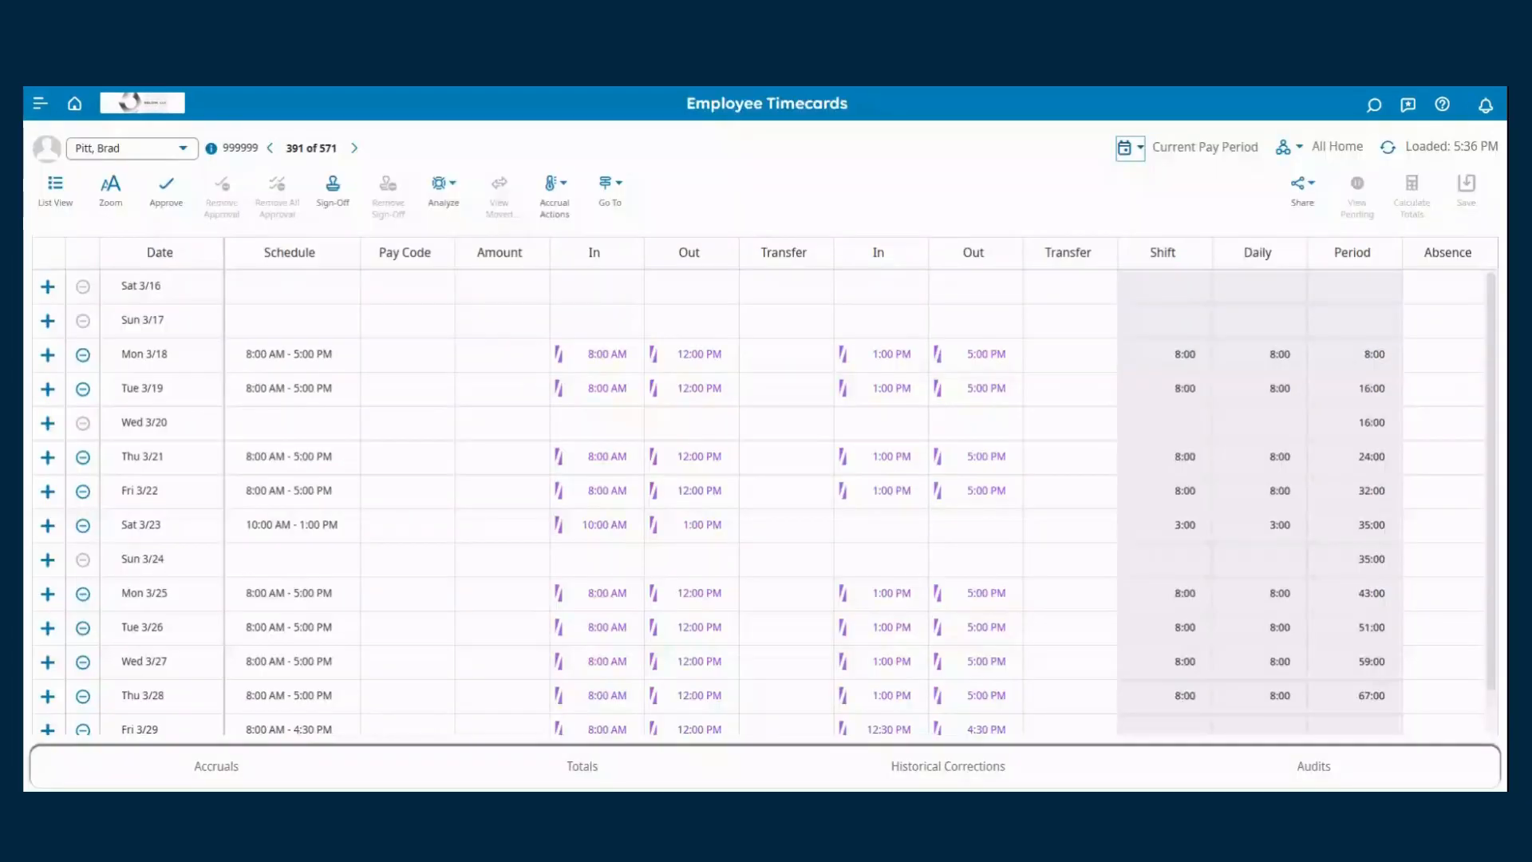
Step: Switch the timecard to the Previous Pay Period and review its punches and exceptions
{"action": "left_click", "coordinate": [1141, 149]}
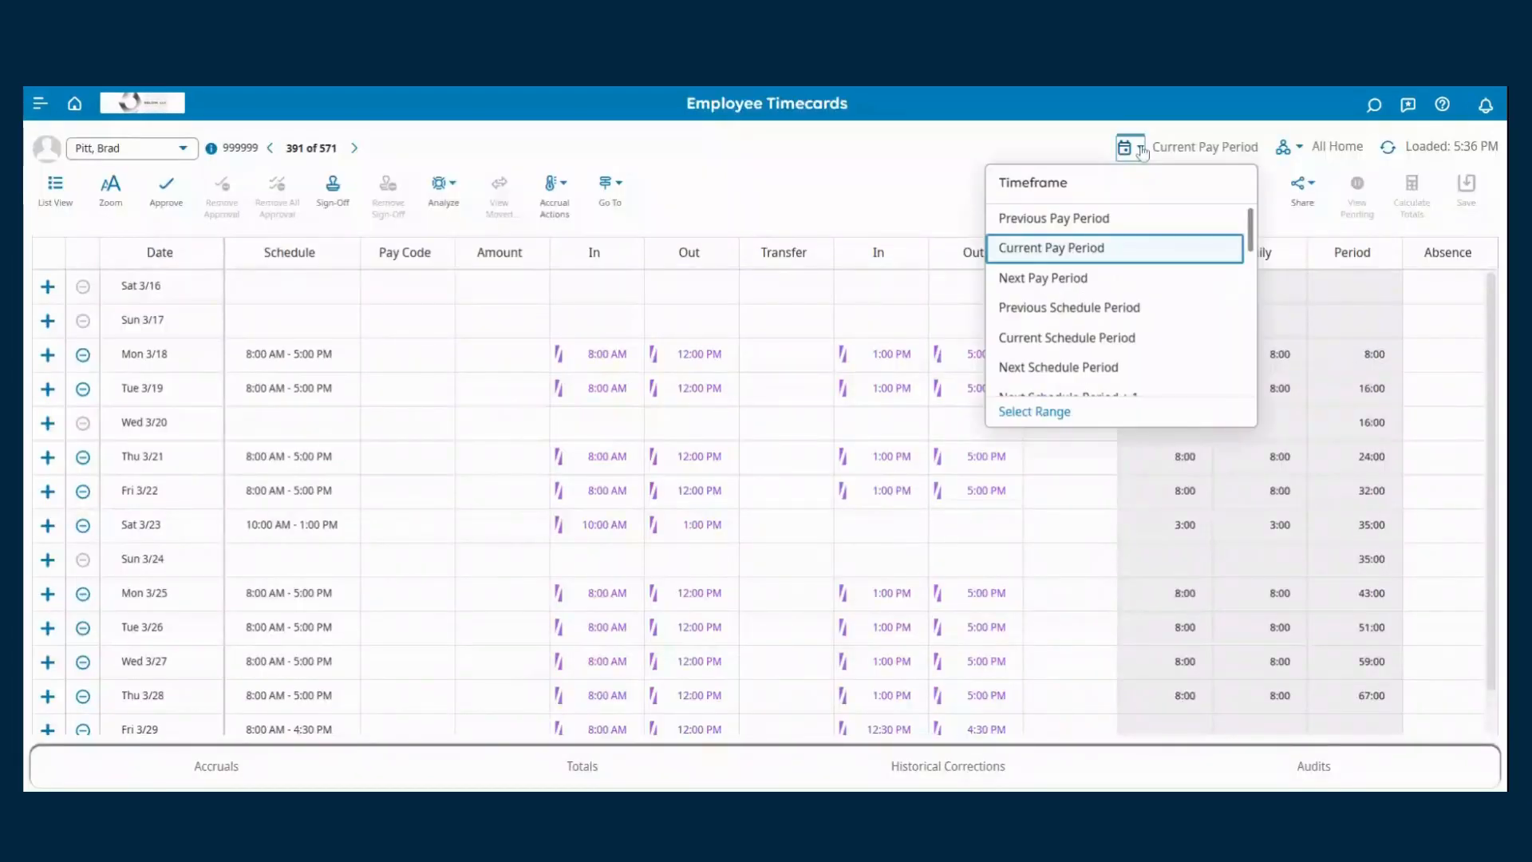
{"action": "left_click", "coordinate": [1109, 218]}
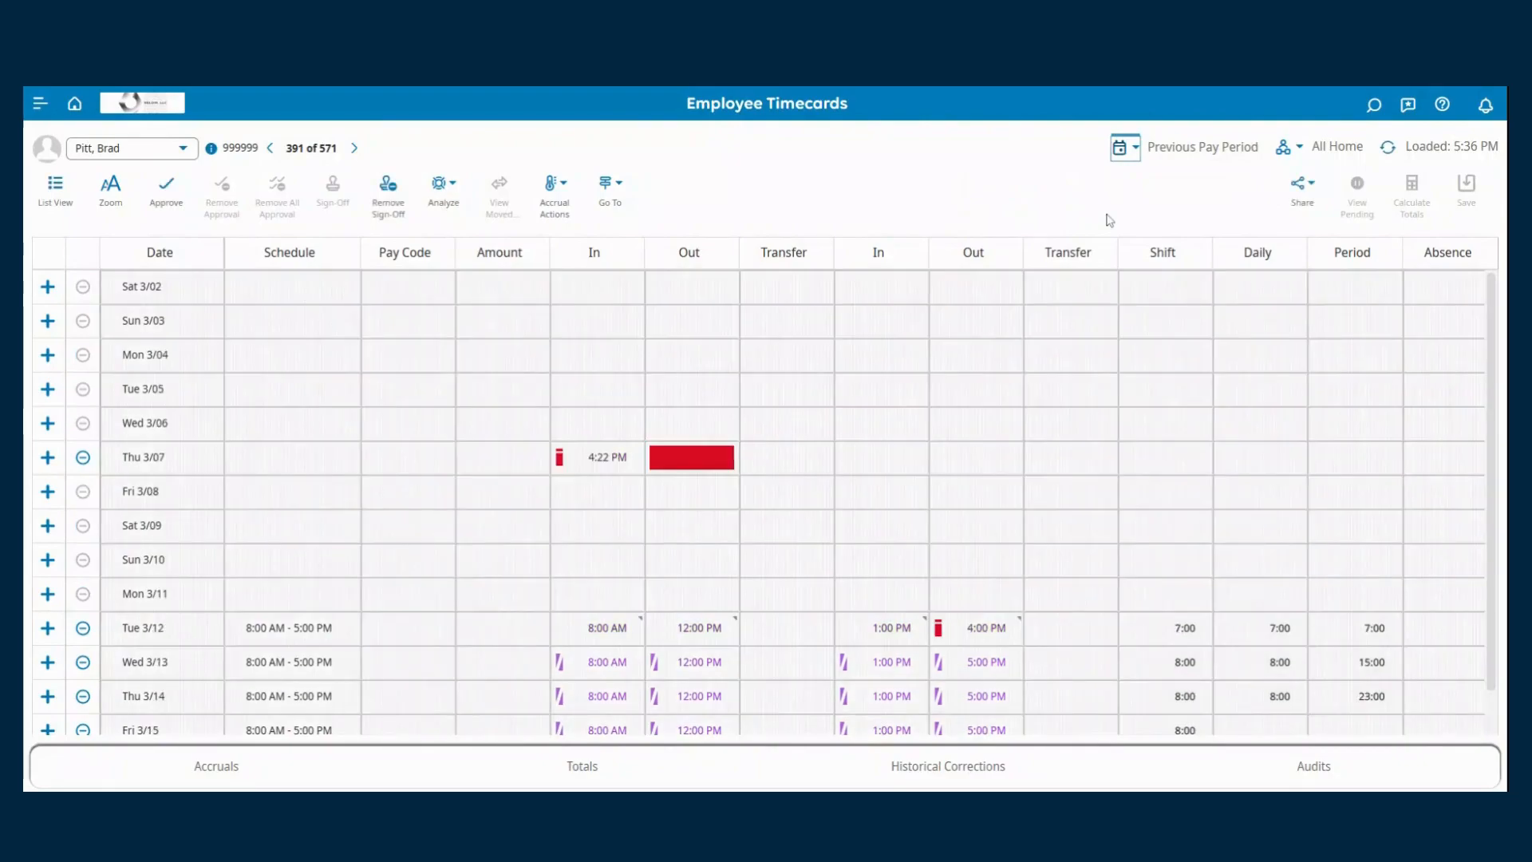
{"action": "scroll", "coordinate": [1011, 351], "scroll_direction": "down", "scroll_amount": 1}
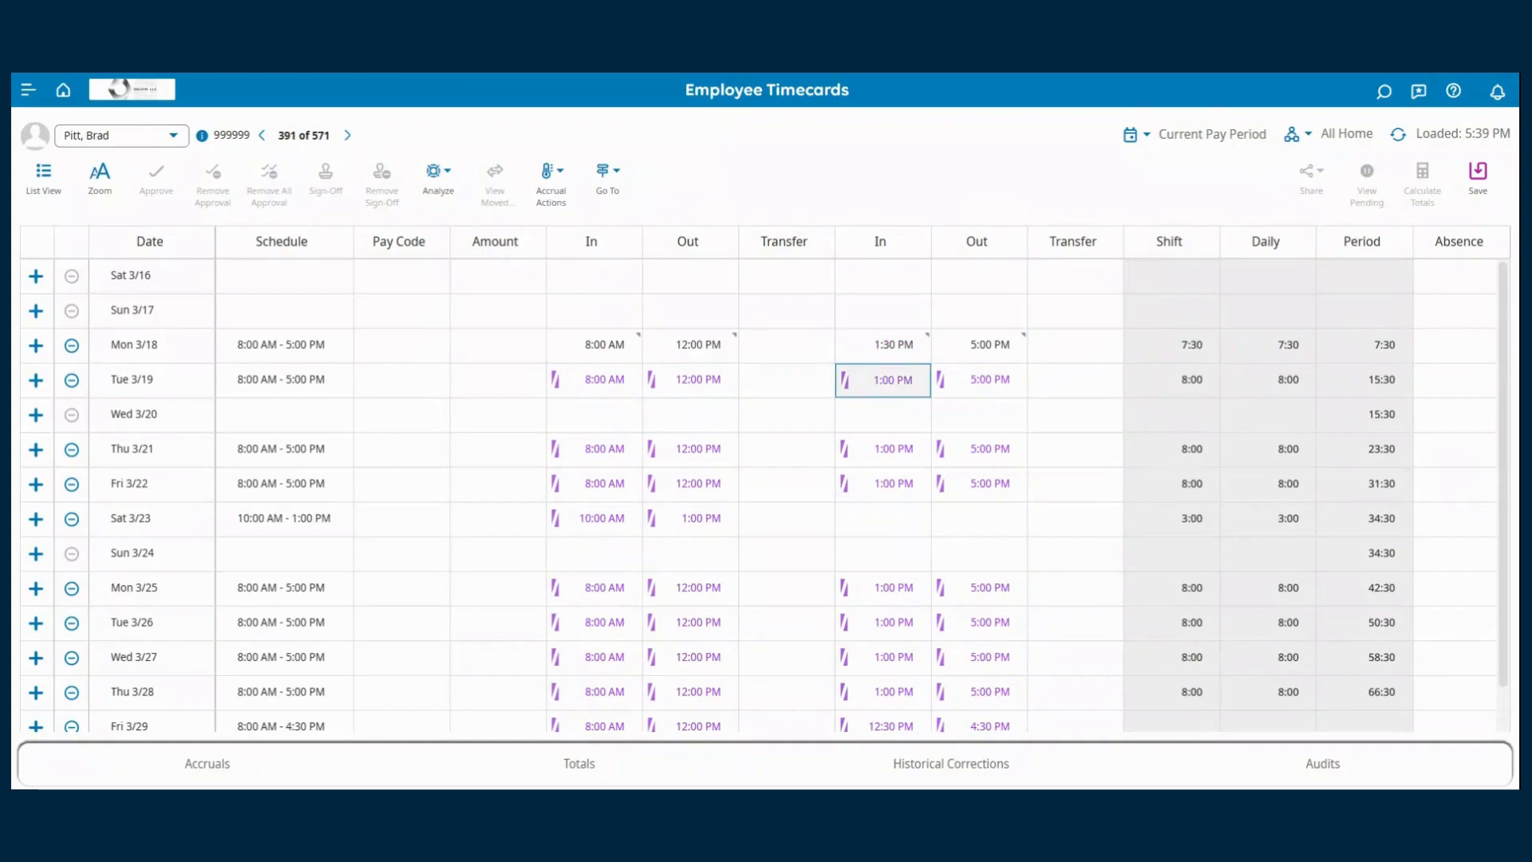
Step: Edit the second in punch on Tuesday 3/19 to 1:30 PM and apply the change
{"action": "left_click", "coordinate": [884, 384]}
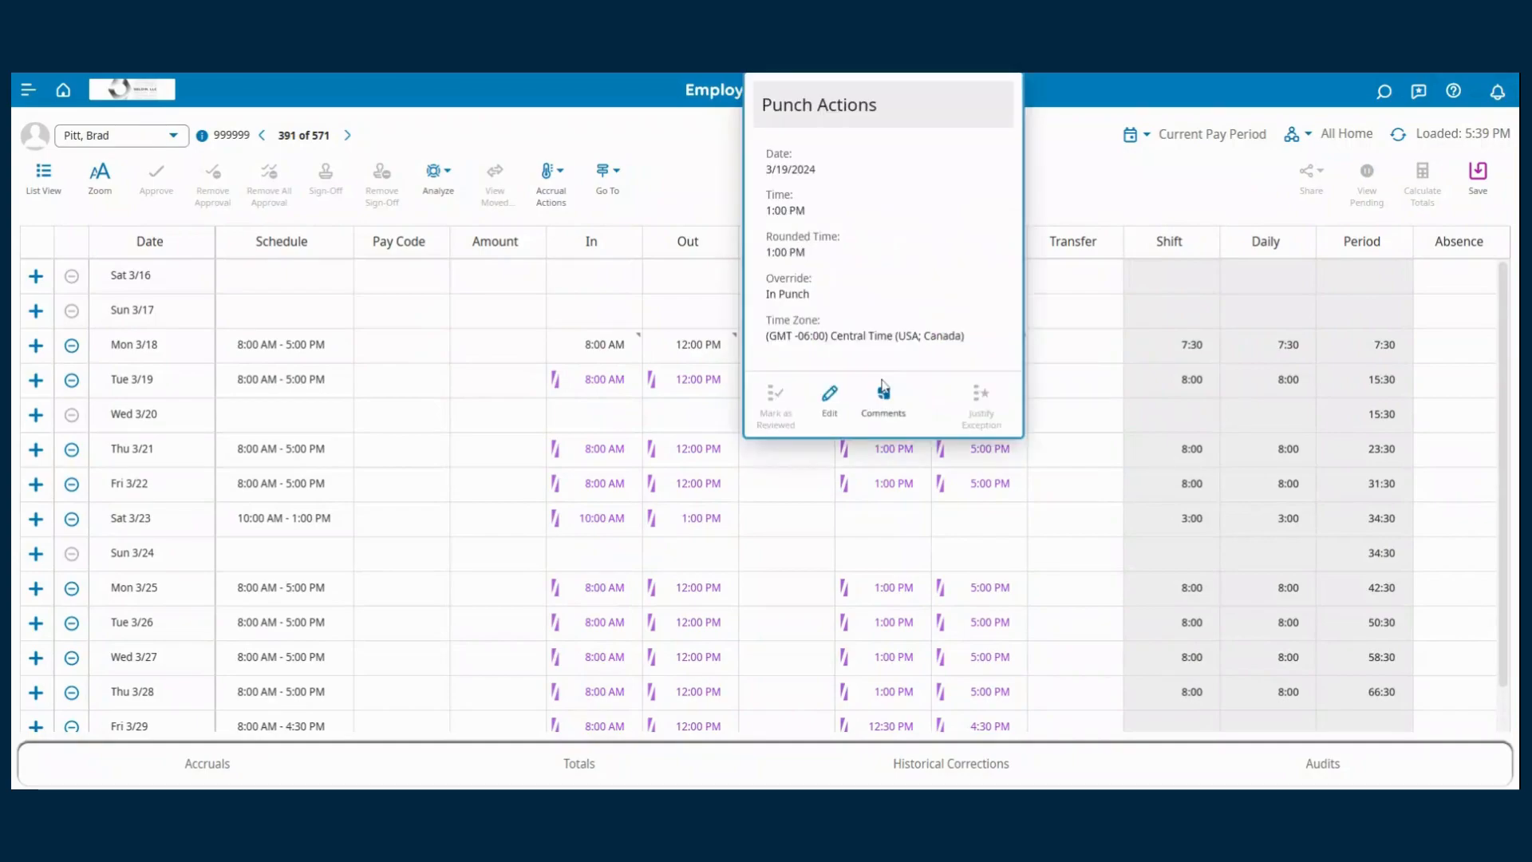
{"action": "left_click", "coordinate": [844, 397]}
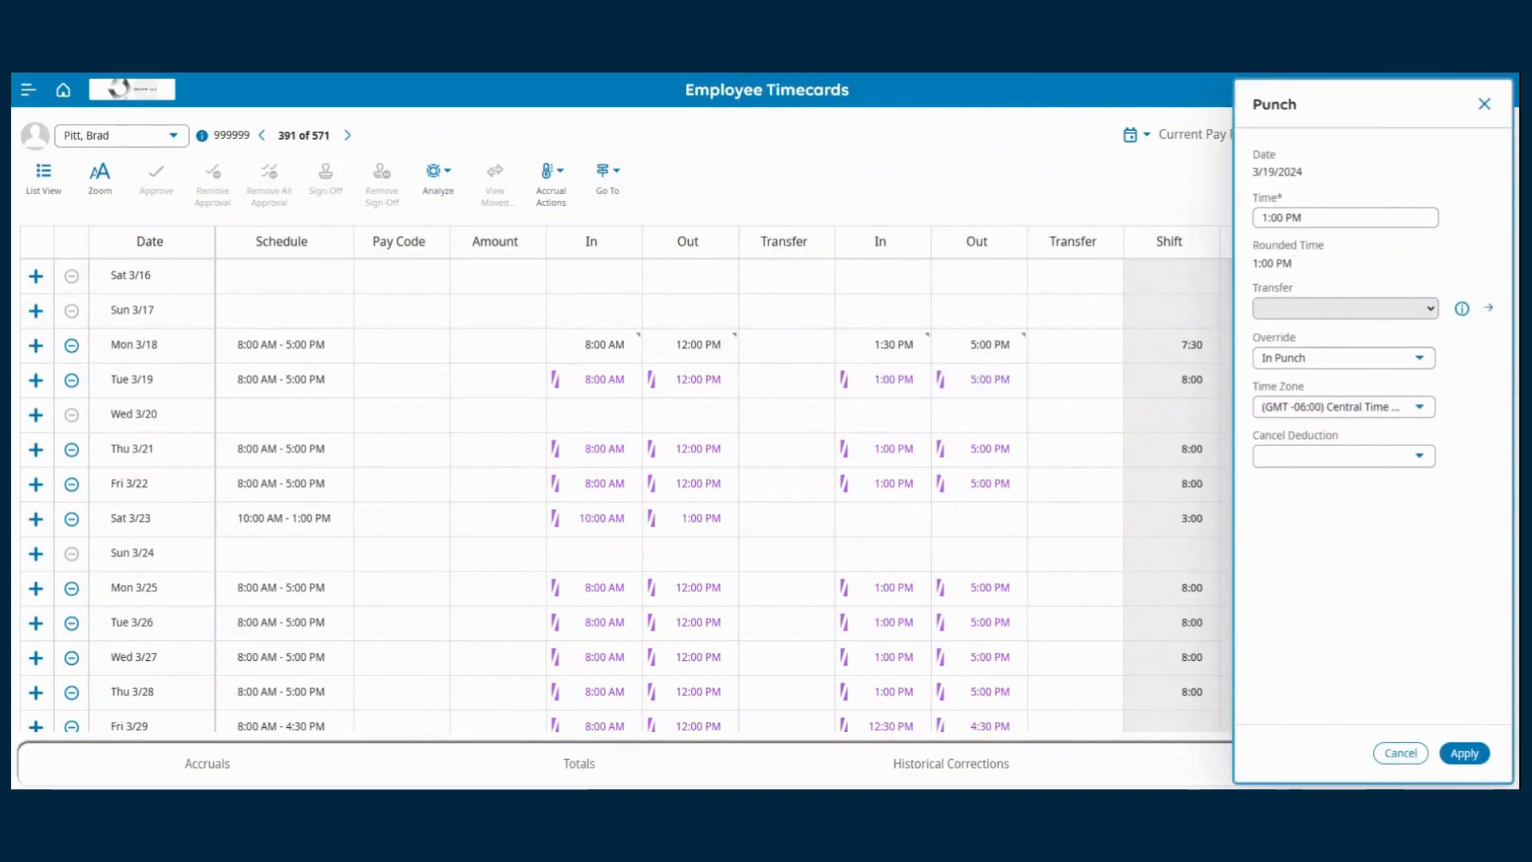
{"action": "key", "text": "BackSpace"}
{"action": "key", "text": "BackSpace"}
{"action": "key", "text": "BackSpace"}
{"action": "type", "text": "30"}
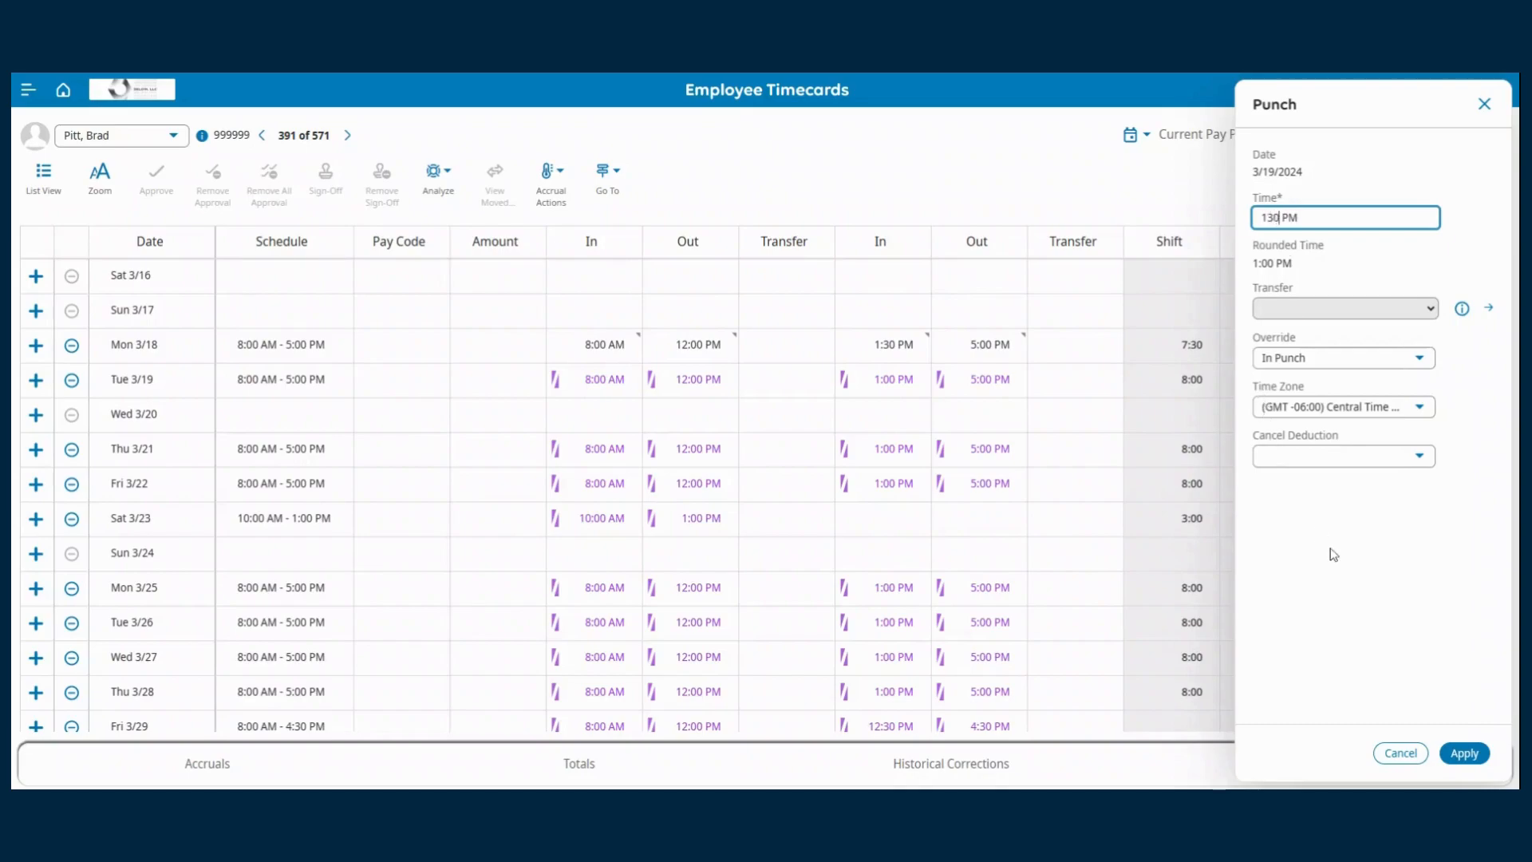
{"action": "left_click", "coordinate": [1453, 754]}
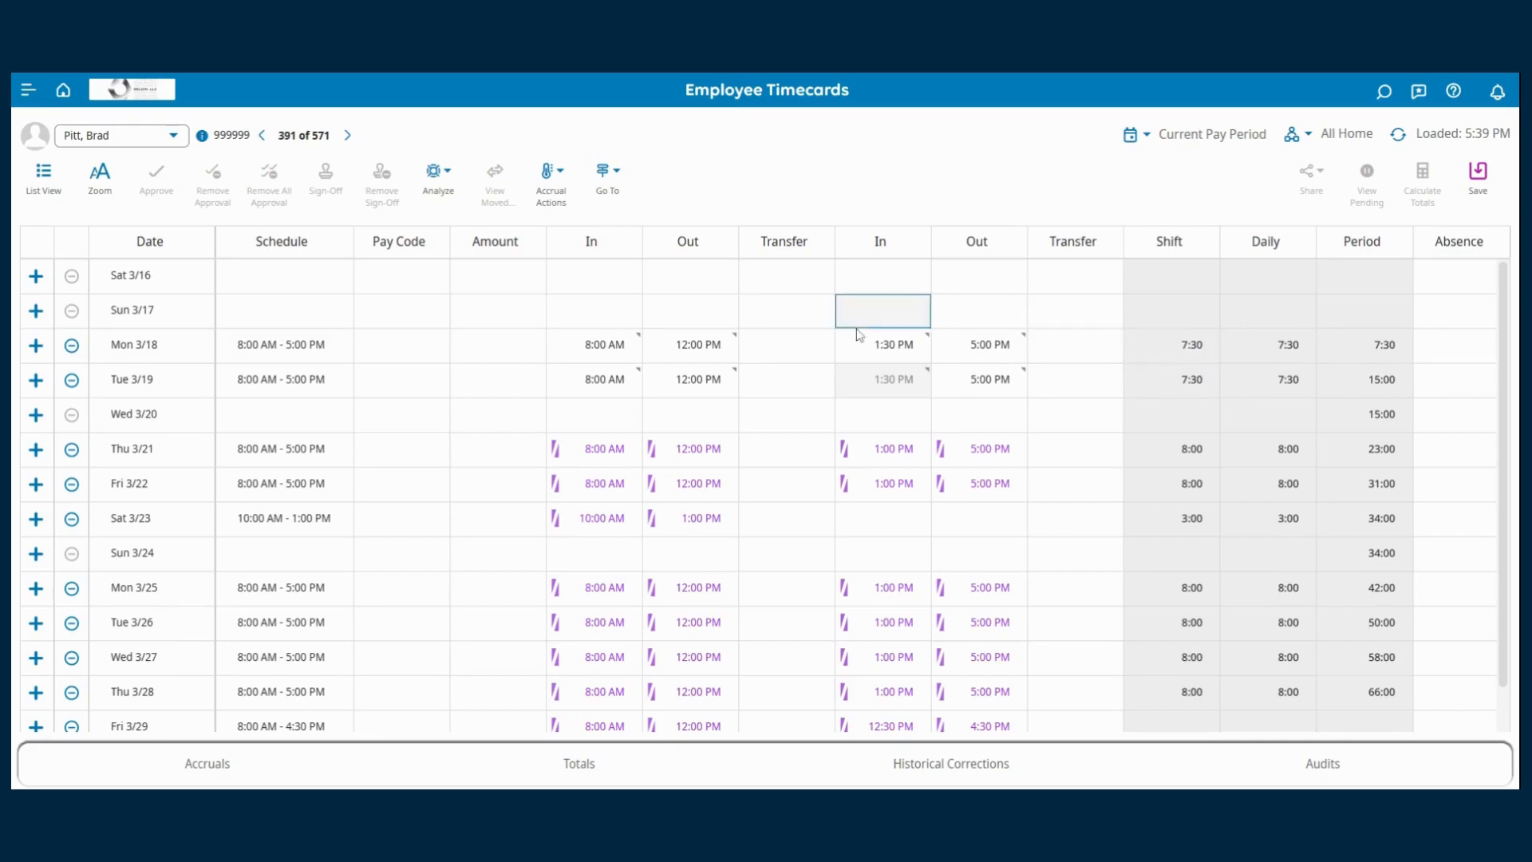
Step: Change the last out punch on Monday 3/18 to 5:30 PM and apply the edit
{"action": "left_click", "coordinate": [989, 347]}
{"action": "left_click", "coordinate": [926, 437]}
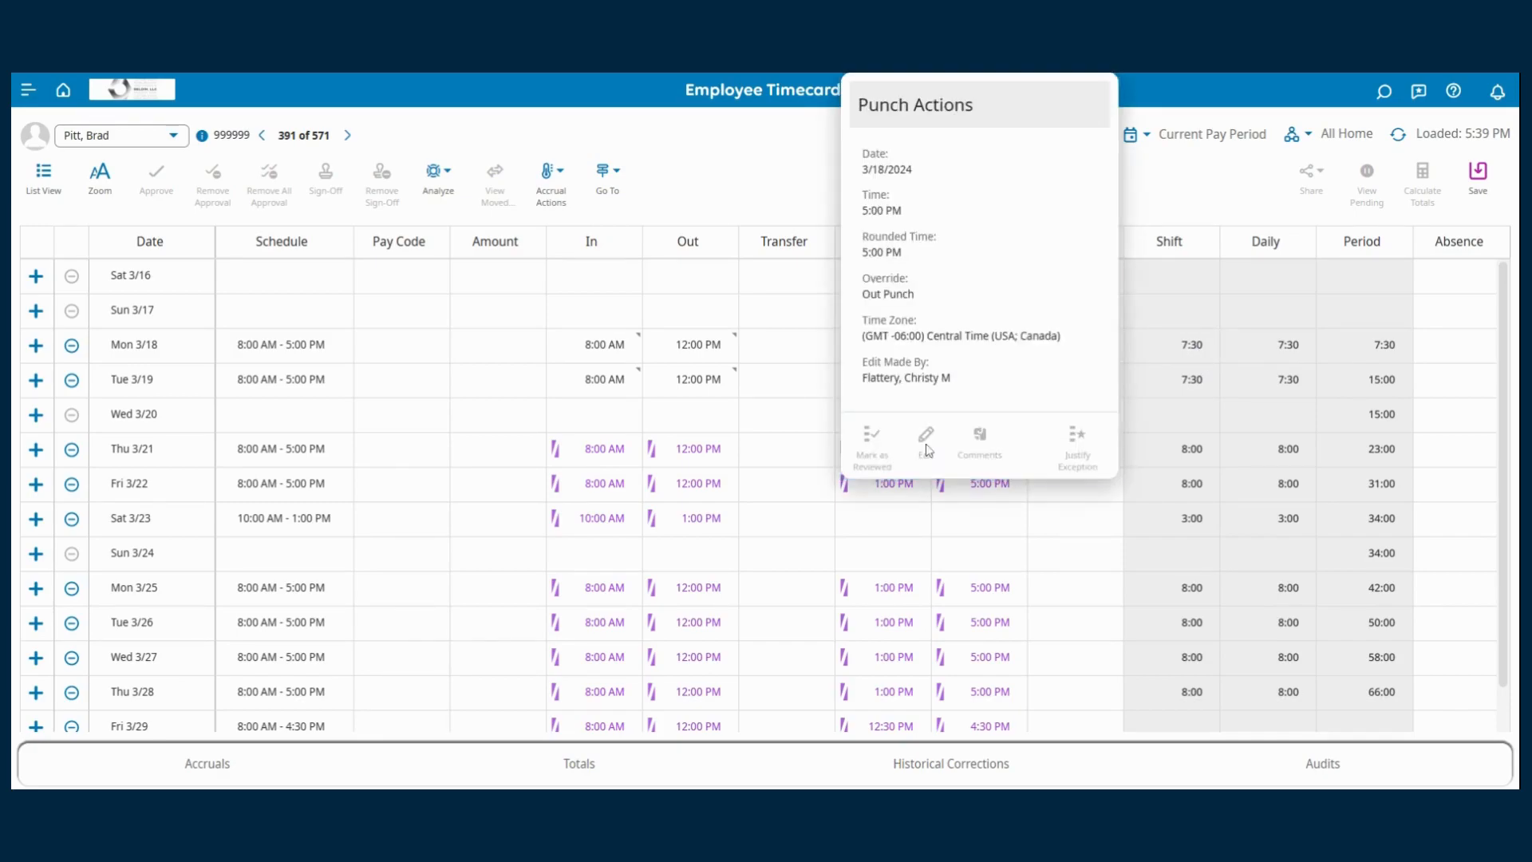
{"action": "left_click", "coordinate": [1277, 218]}
{"action": "key", "text": "BackSpace"}
{"action": "type", "text": "30 PM"}
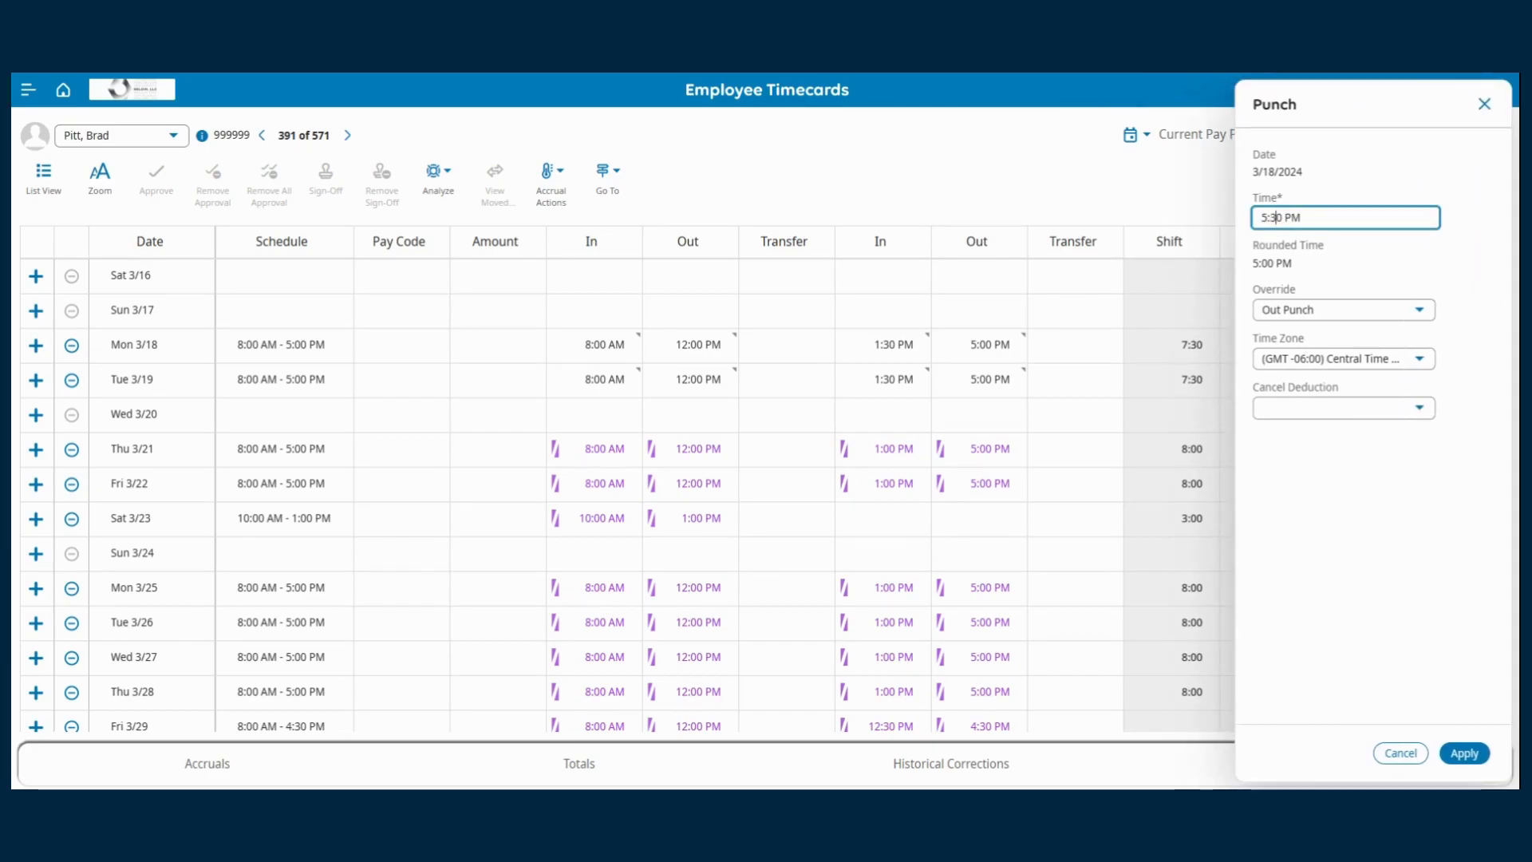
{"action": "left_click", "coordinate": [1466, 754]}
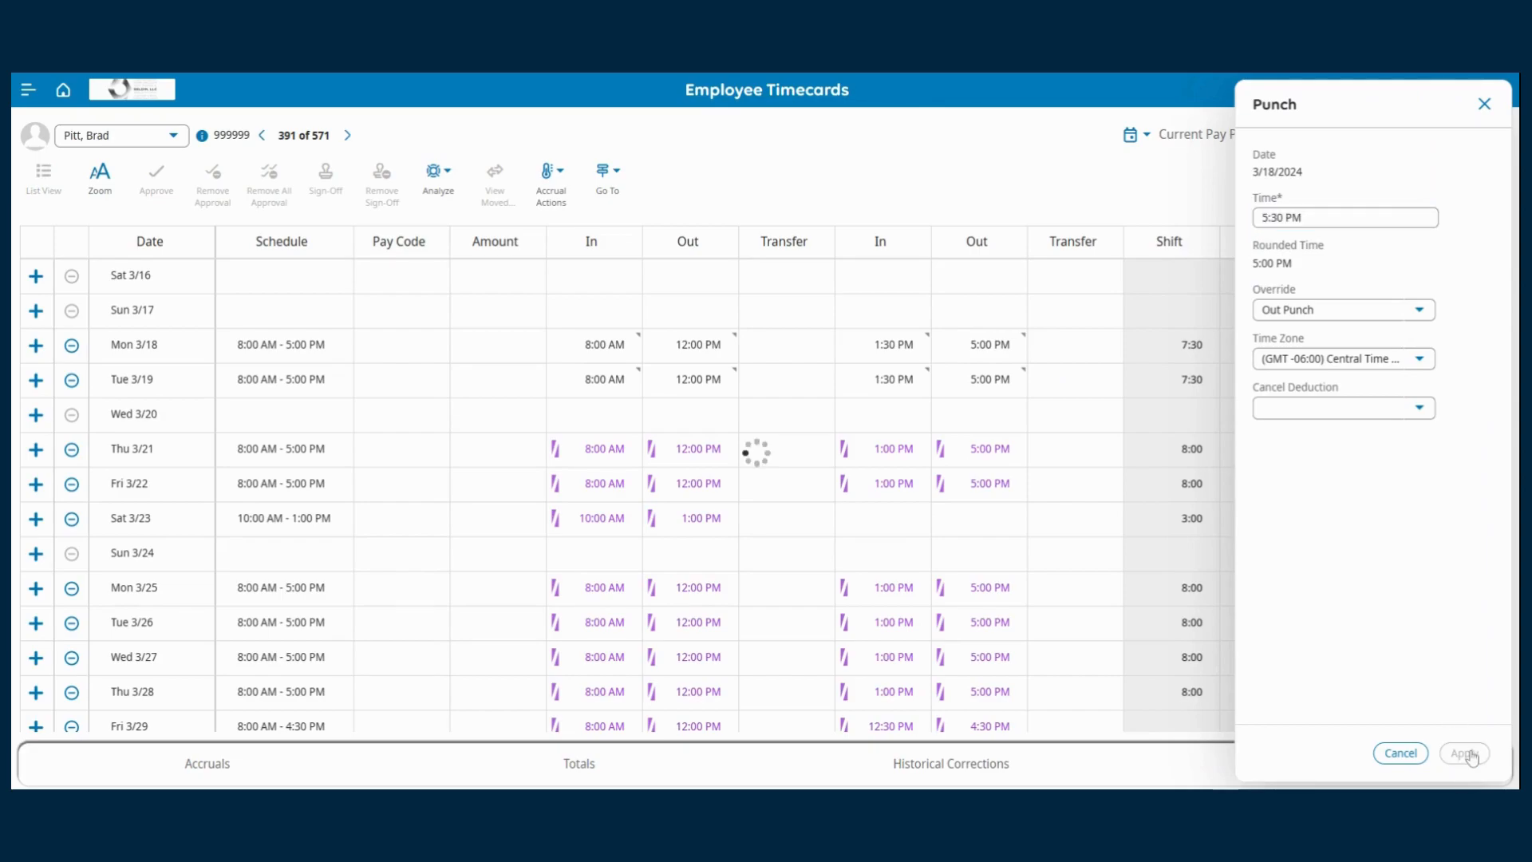